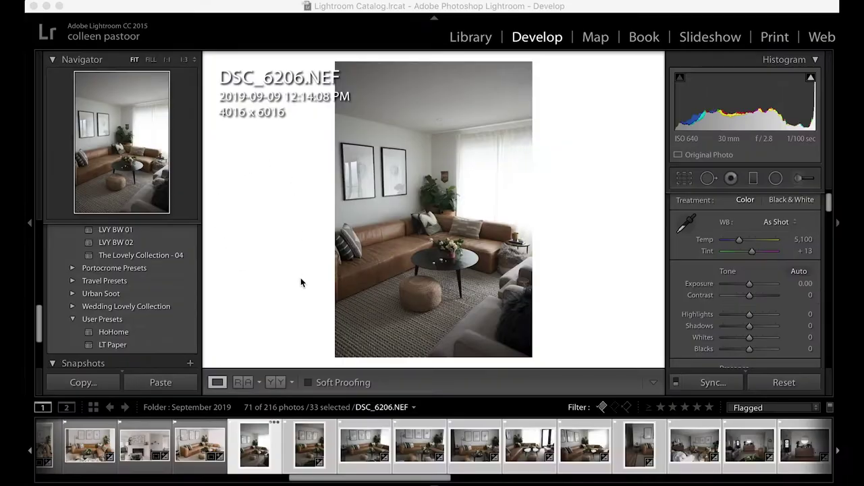
- Return to the Library, switch the filmstrip filter from Flagged to Filters Off, and show the grid
click(471, 37)
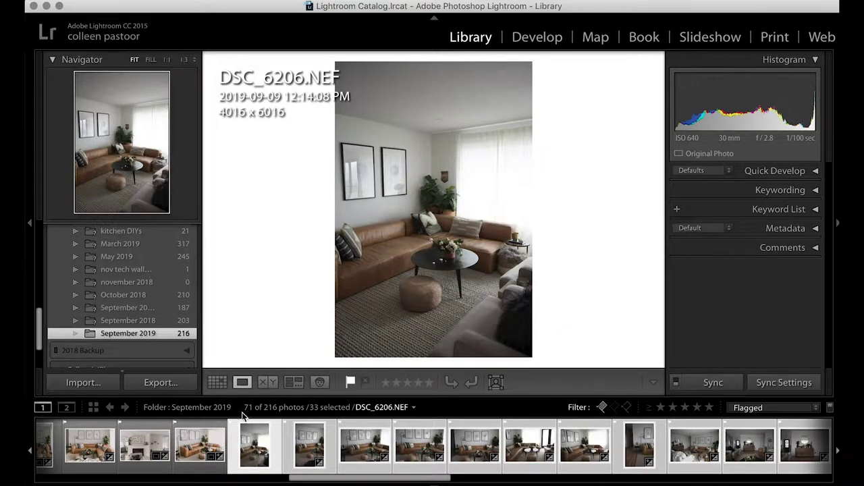
scroll(142, 463, up, 3)
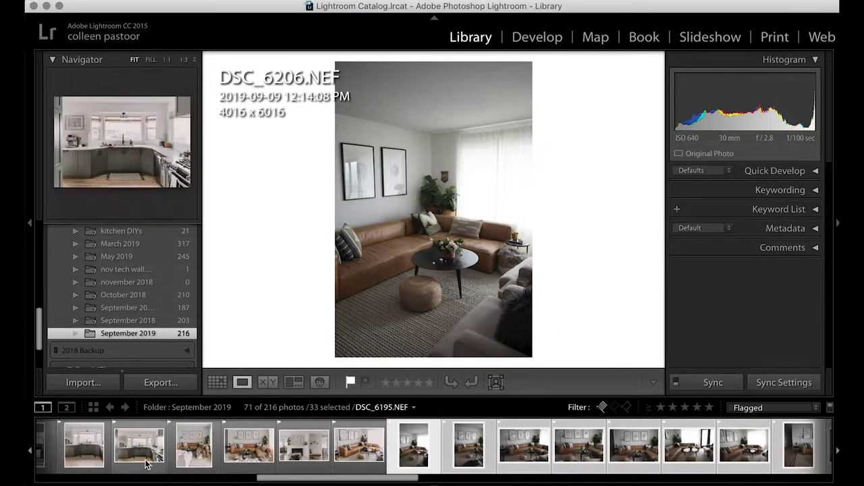
scroll(145, 463, up, 4)
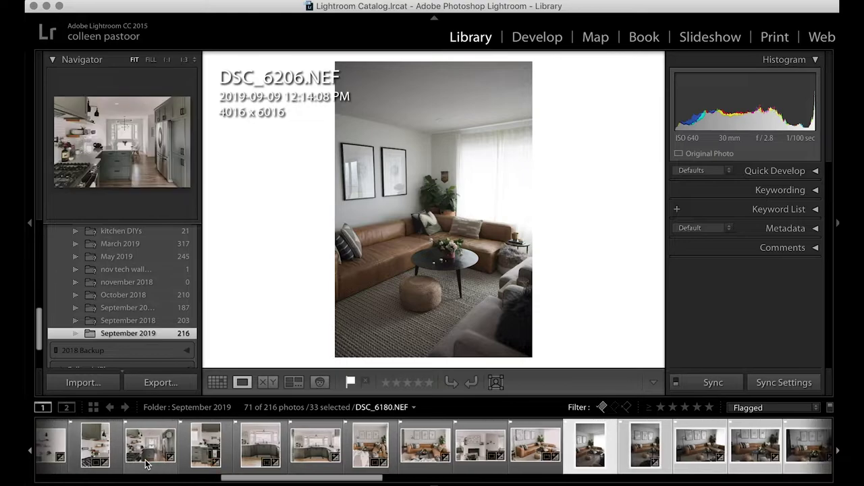
scroll(145, 464, up, 1)
scroll(145, 463, down, 5)
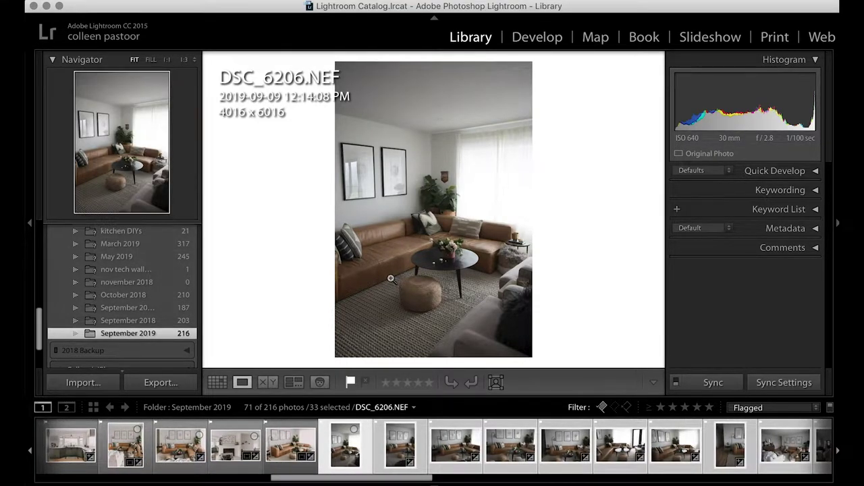
click(798, 409)
click(792, 397)
key(g)
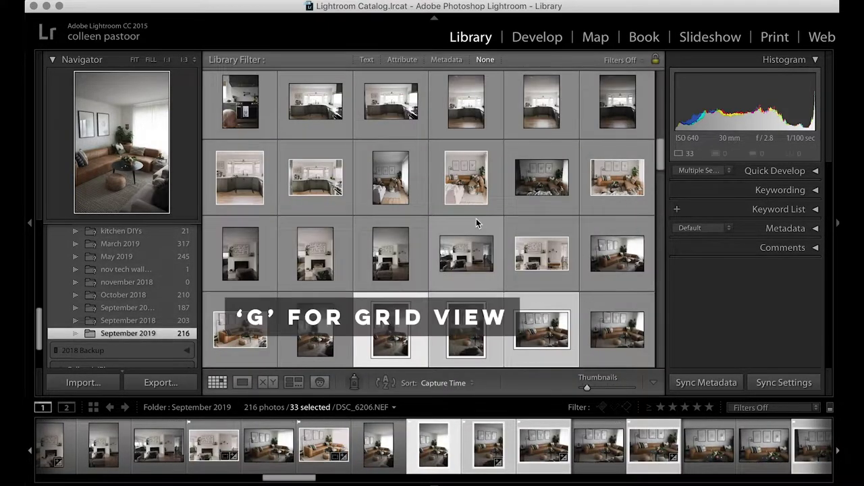
- Open kitchen photo DSC_6174 full size and flag it as a pick
scroll(487, 176, up, 4)
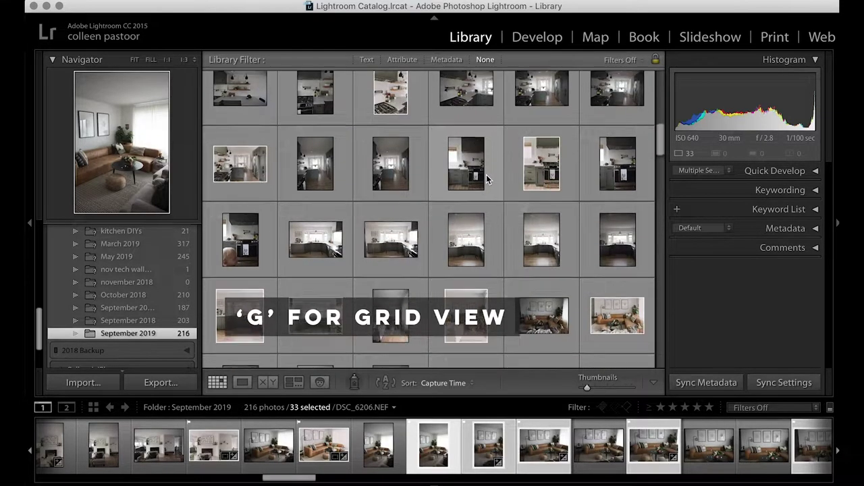
scroll(343, 194, up, 2)
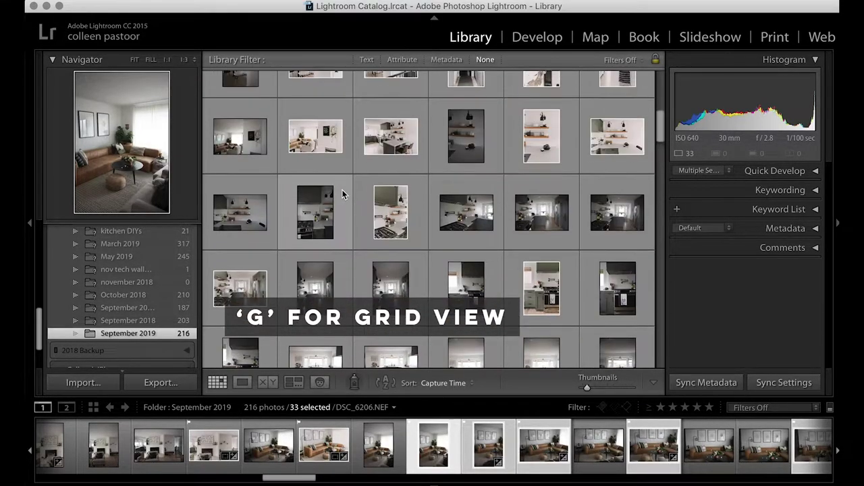
double_click(231, 215)
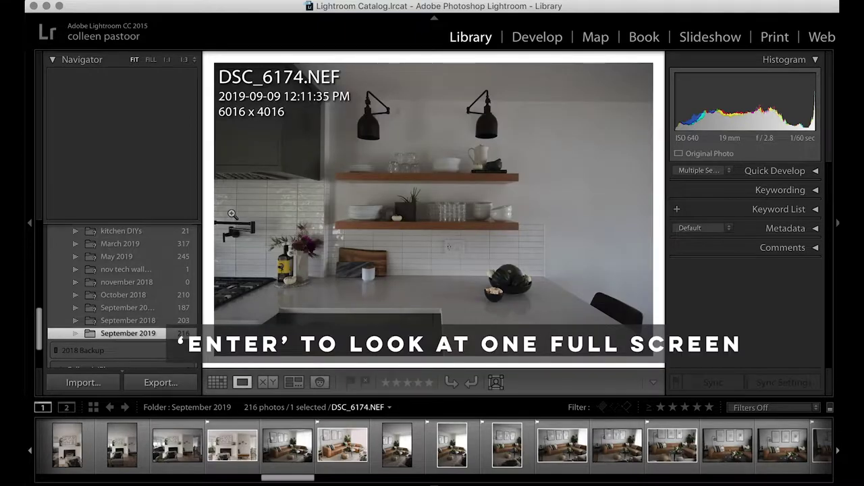
key(p)
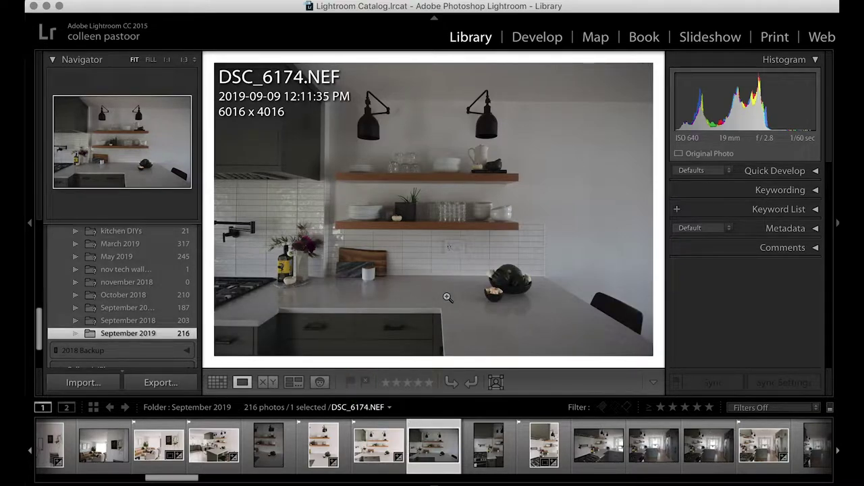
- Step forward through the kitchen shots and flag DSC_6180 as a pick
key(Right)
key(Right)
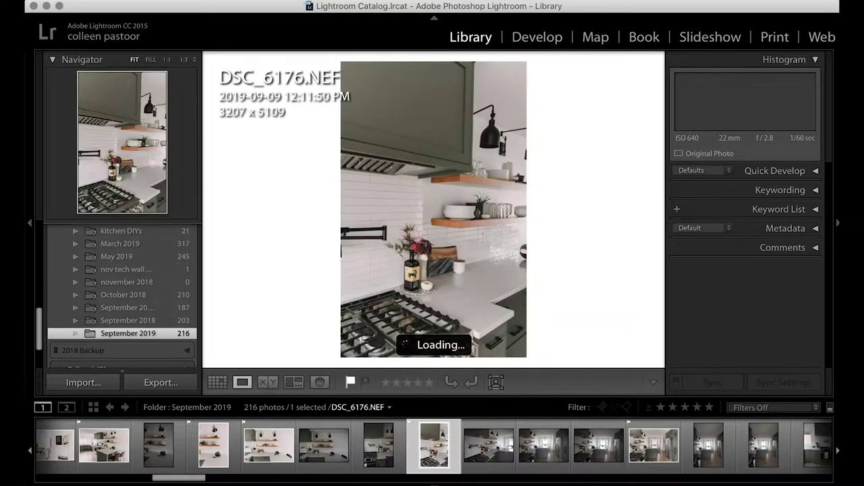
key(Right)
key(Right)
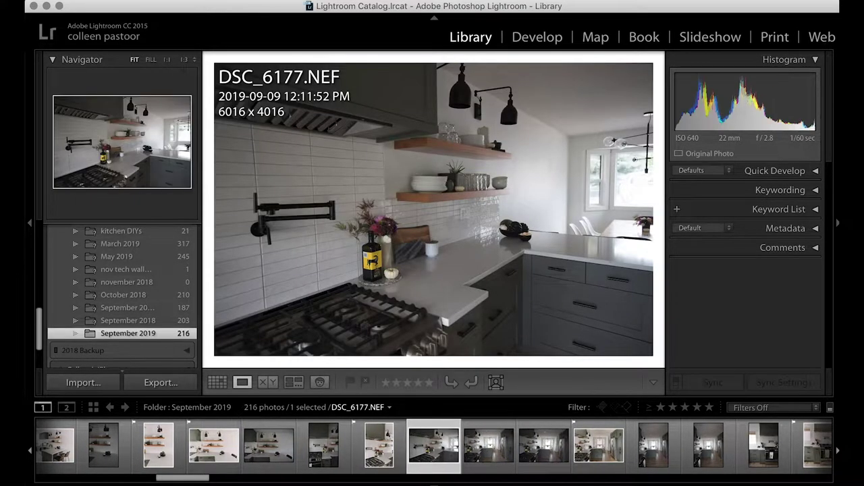
key(Right)
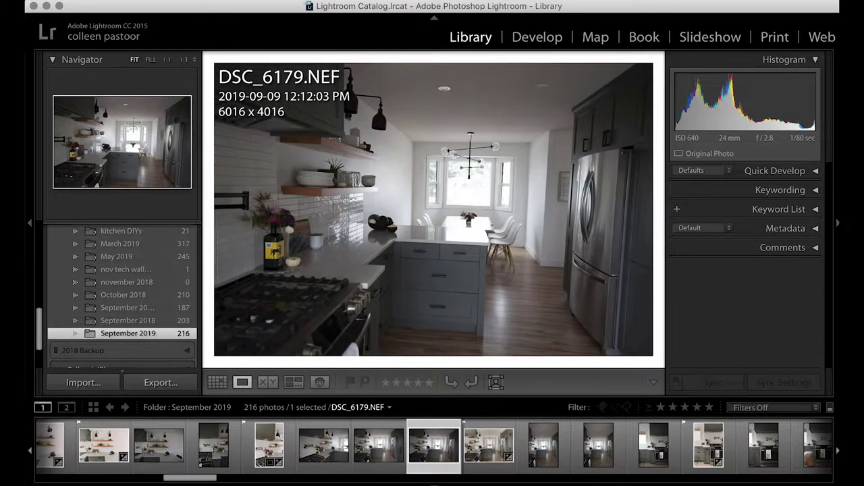
key(Right)
key(p)
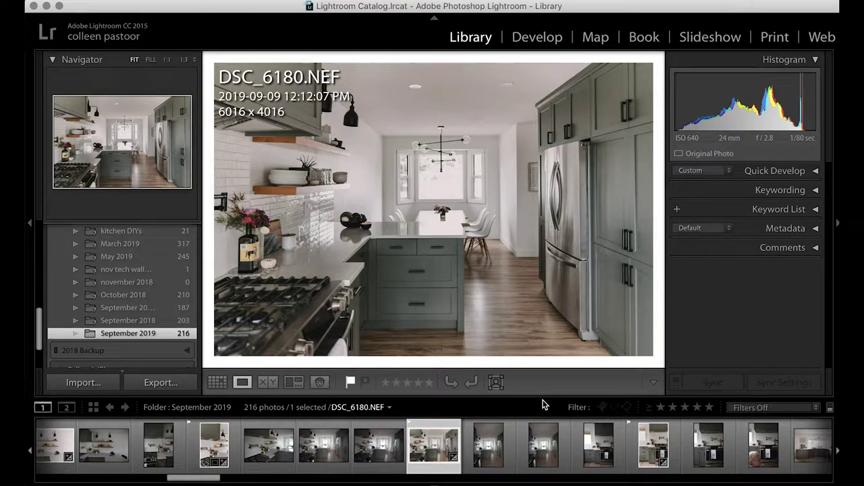
- Advance to DSC_6188 and bring up the filmstrip filter presets
key(Right)
key(Right)
key(Right)
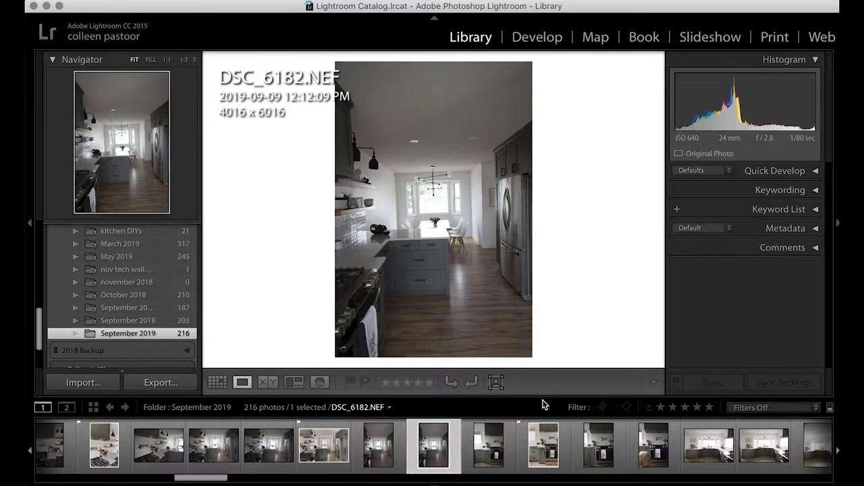
key(Right)
key(Right)
key(Right)
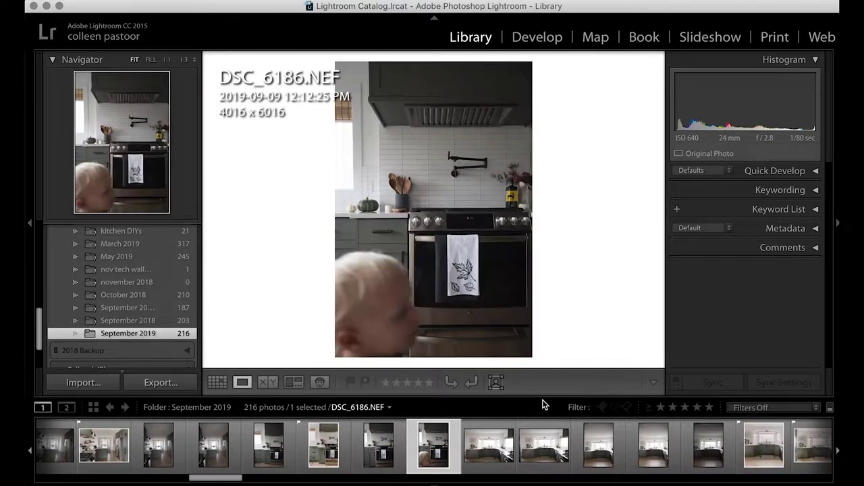
key(Right)
key(Right)
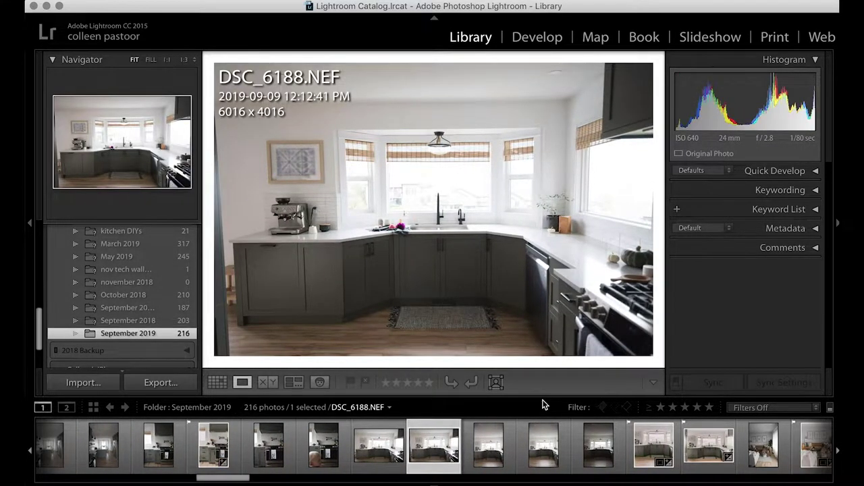
click(763, 408)
- Filter the filmstrip to show only the 71 flagged photos
click(763, 414)
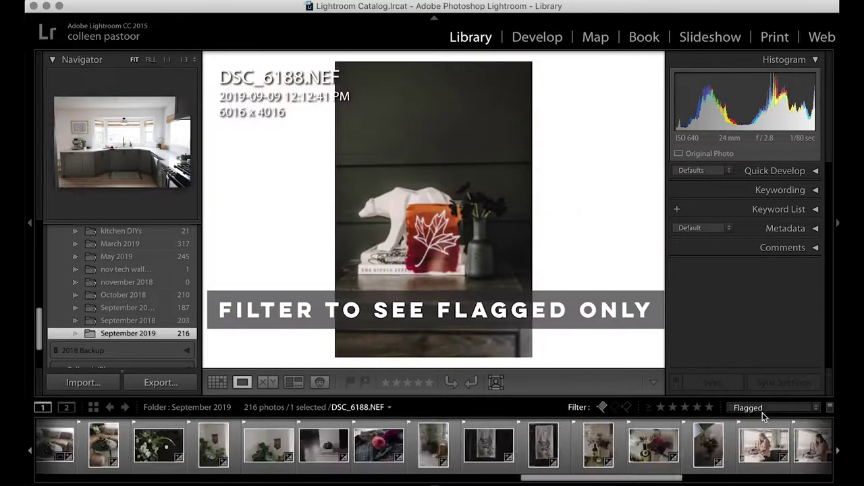
scroll(538, 446, down, 10)
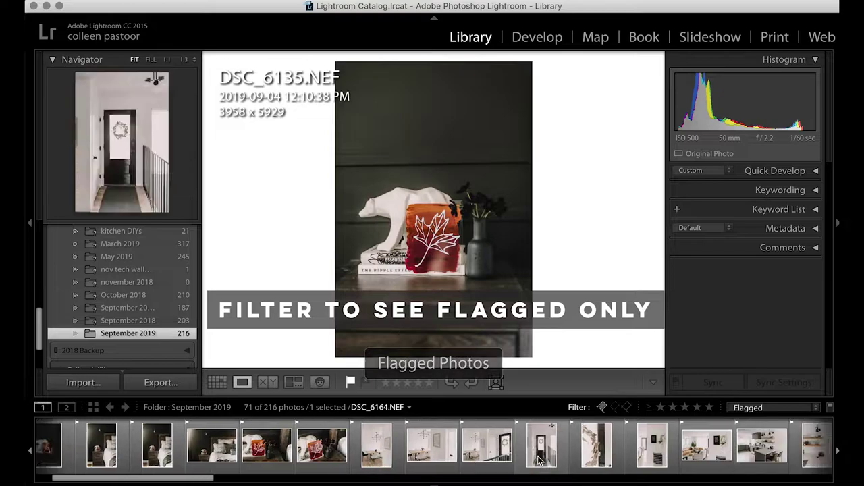
scroll(539, 461, down, 8)
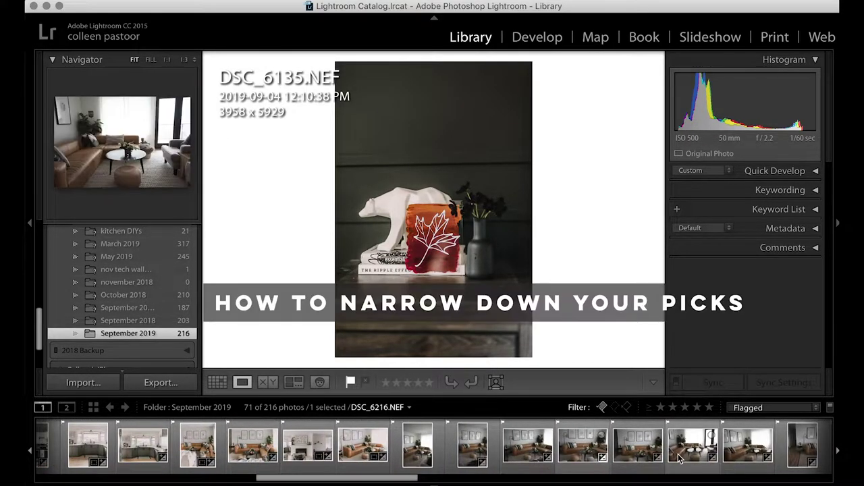
scroll(540, 460, down, 2)
- Select the 13 living-room photos DSC_6195 through DSC_6228 and compare them in Survey view
click(143, 448)
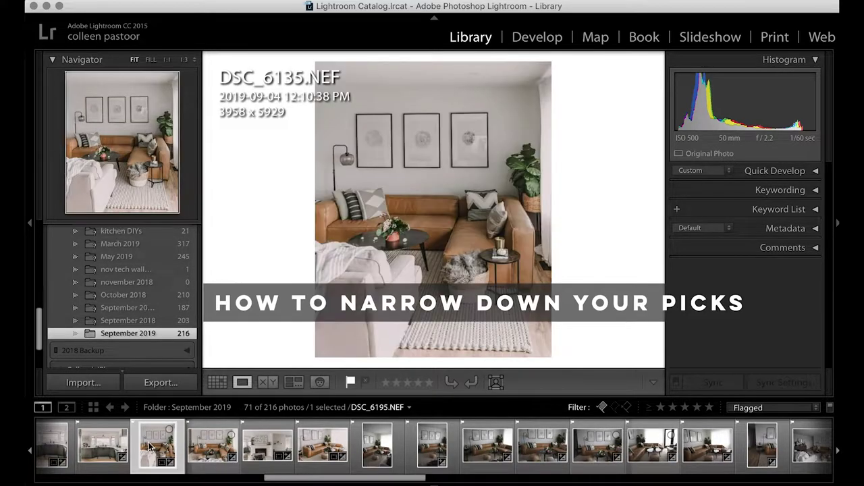
scroll(530, 465, down, 5)
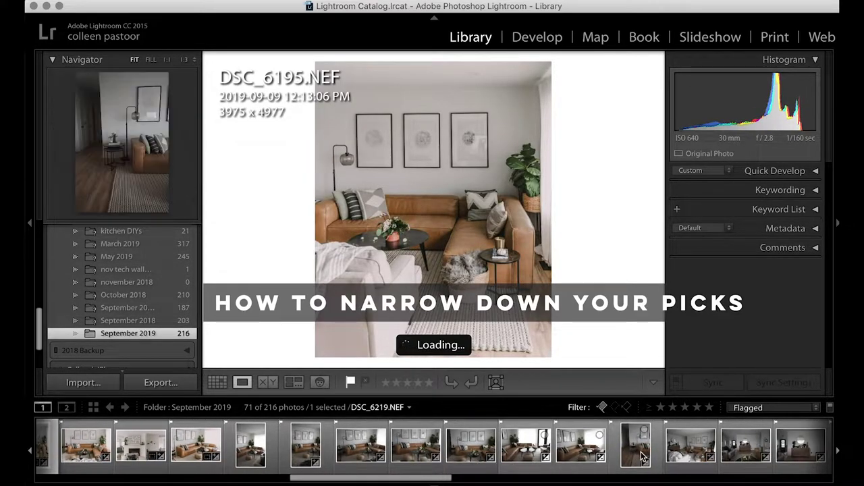
shift+click(691, 447)
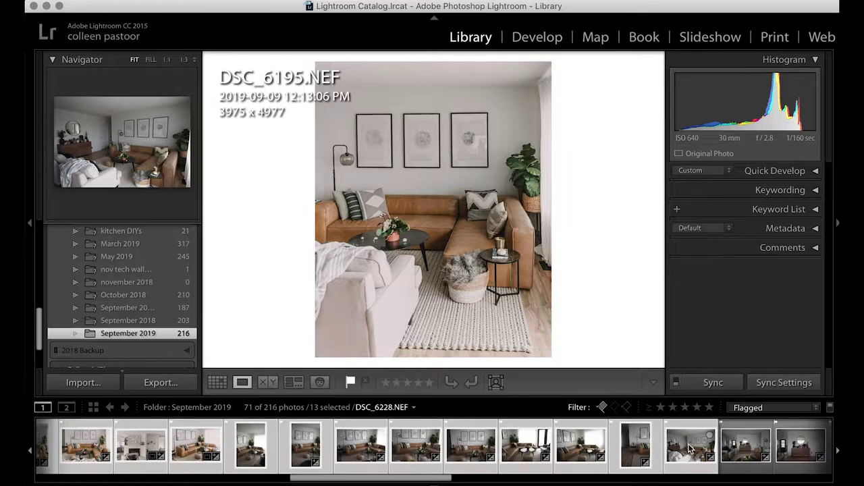
key(n)
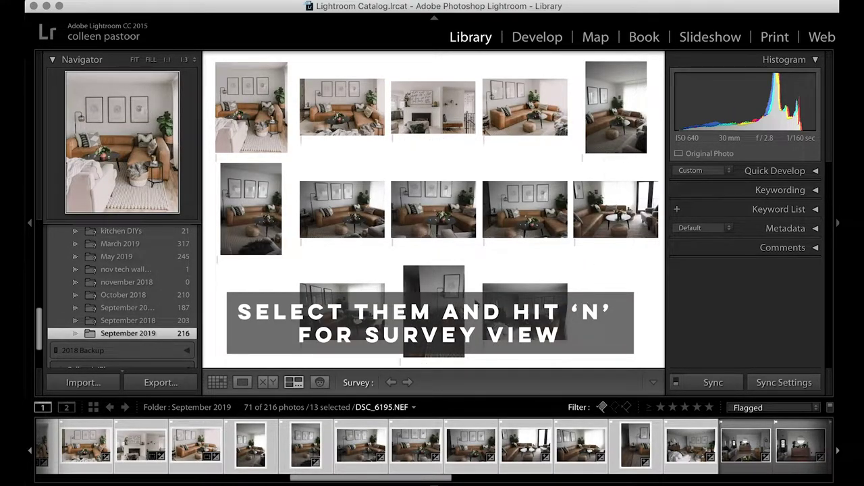
- Compare DSC_6210 and DSC_6213 full size, then unflag the middle living-room shot in Survey
double_click(451, 216)
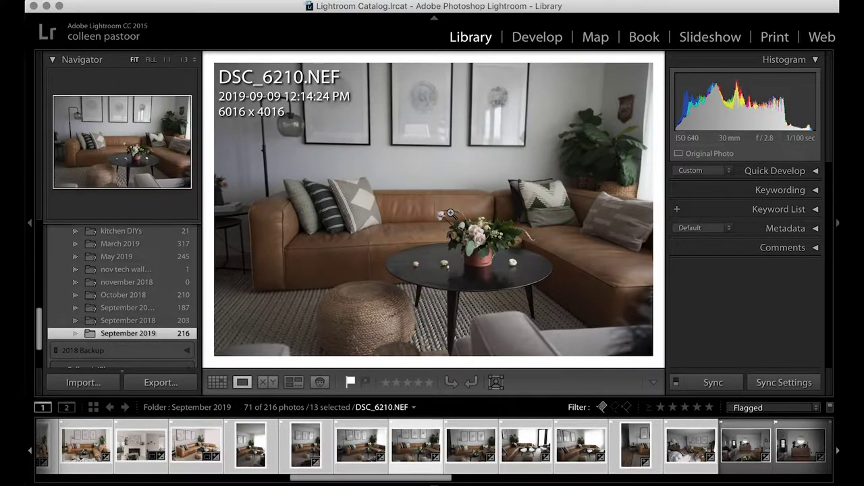
key(Right)
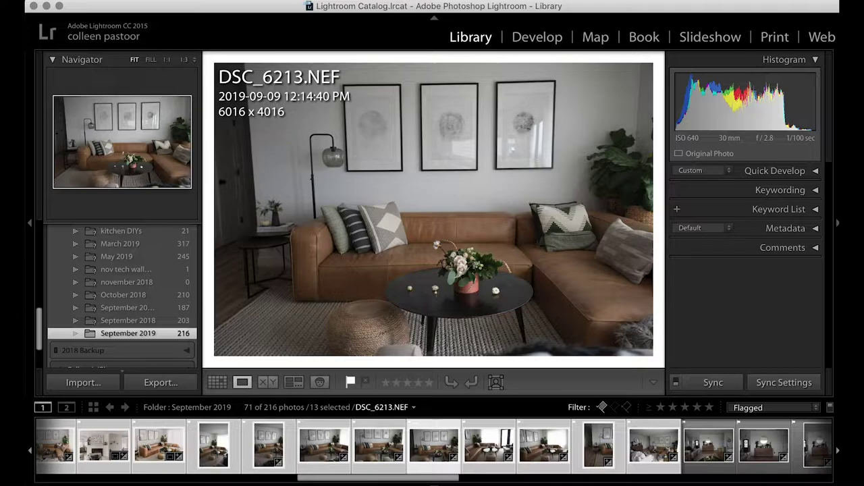
key(Left)
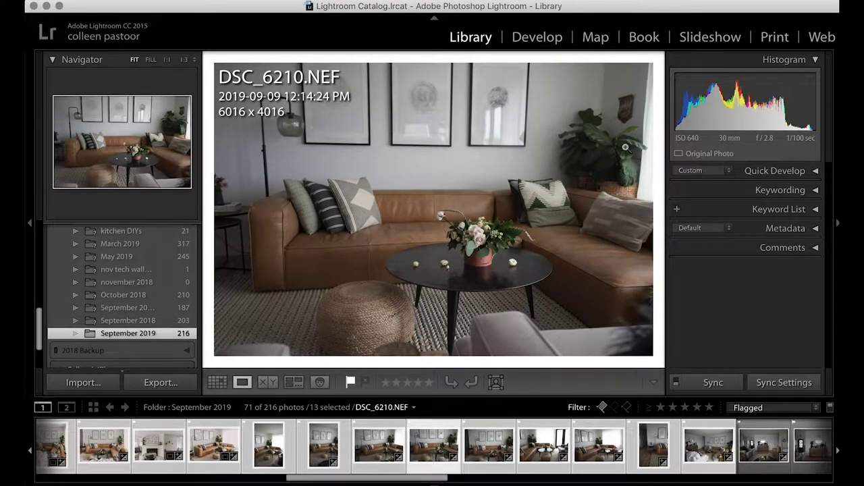
key(Right)
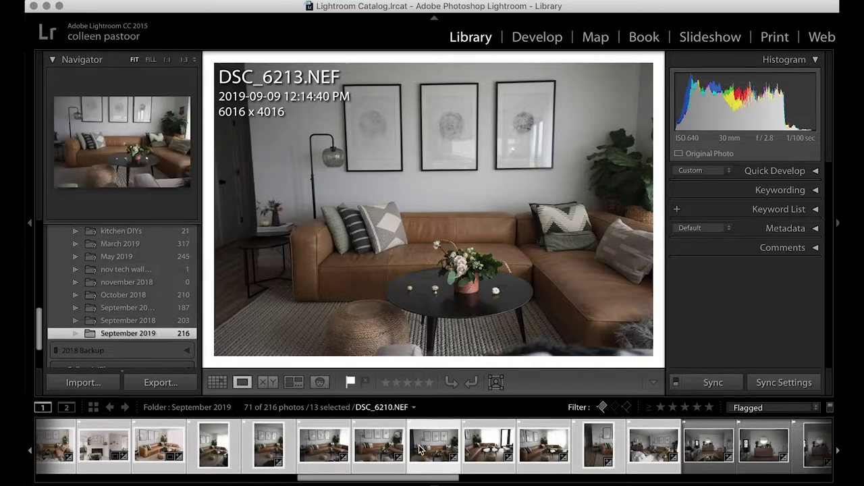
key(n)
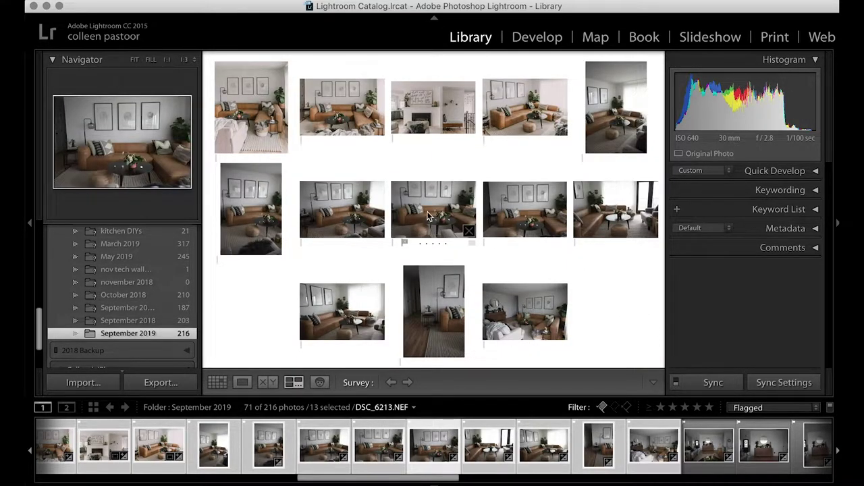
click(403, 242)
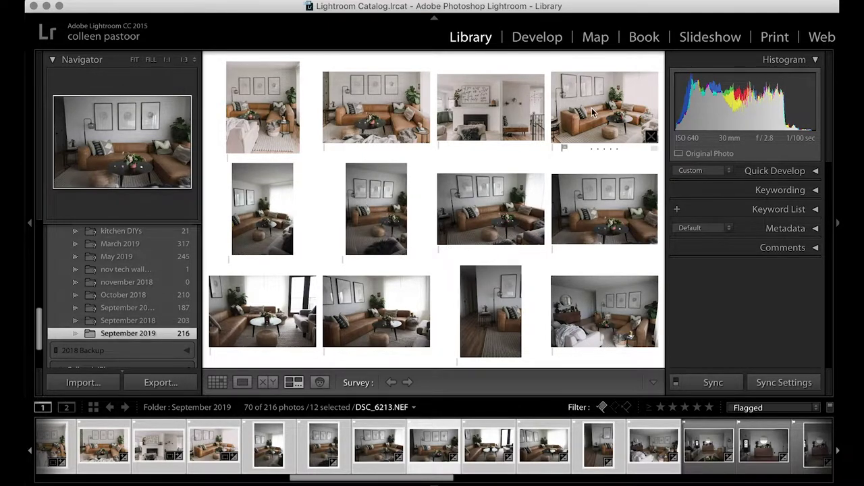
- Inspect DSC_6208 at 1:1 zoom, return to Survey, and remove its flag
click(503, 192)
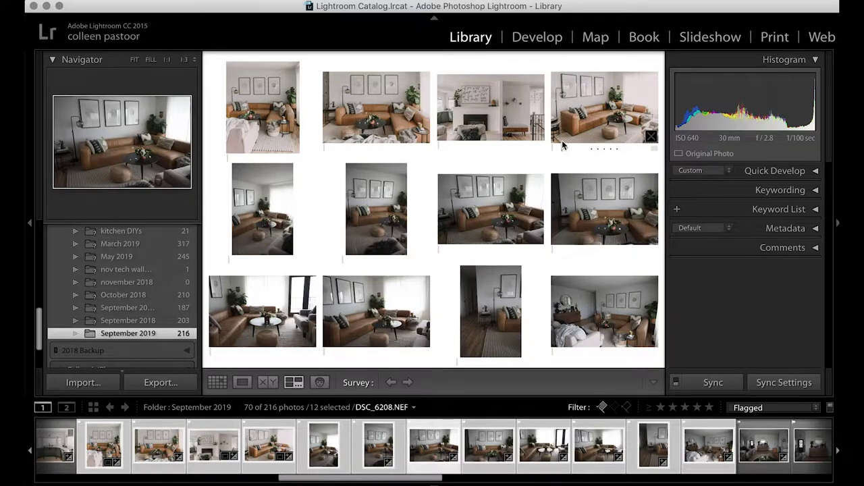
double_click(480, 216)
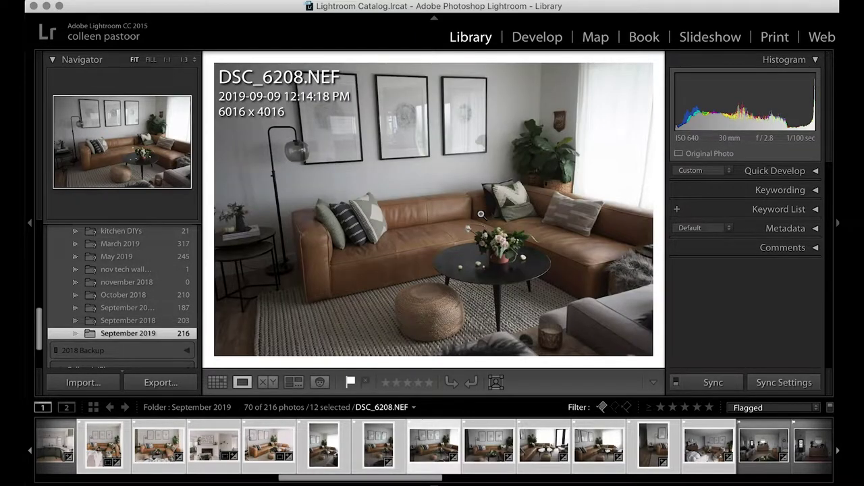
click(481, 214)
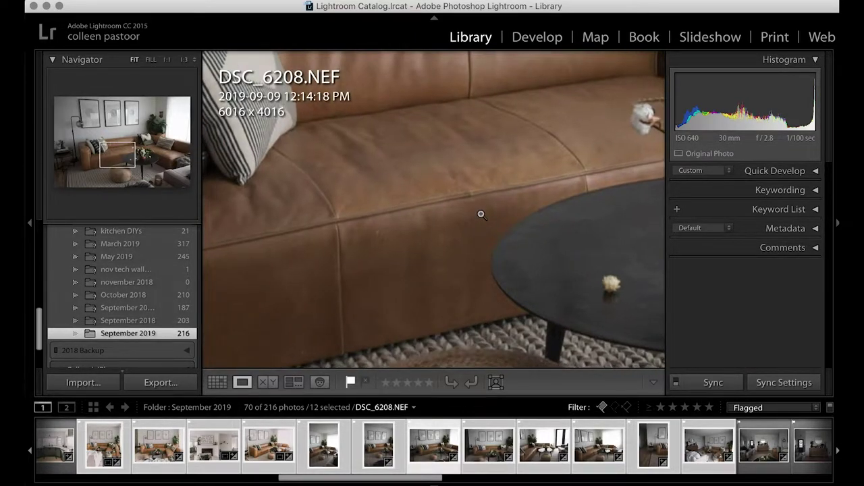
click(480, 214)
key(g)
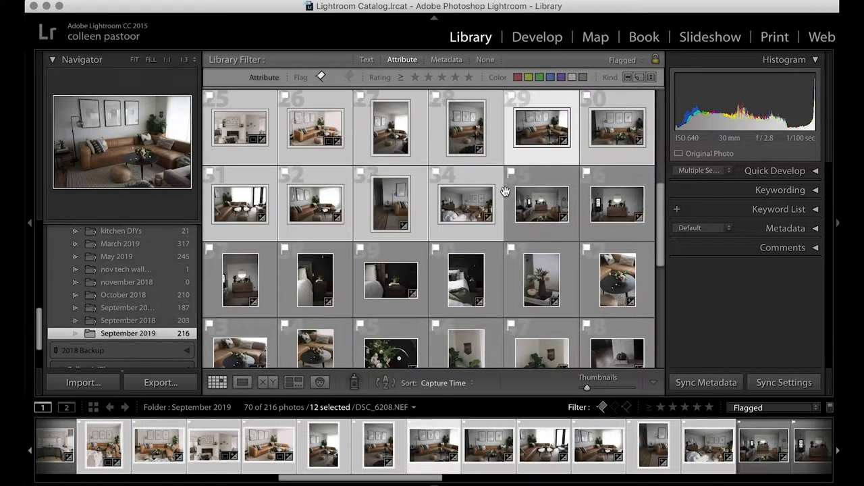
key(n)
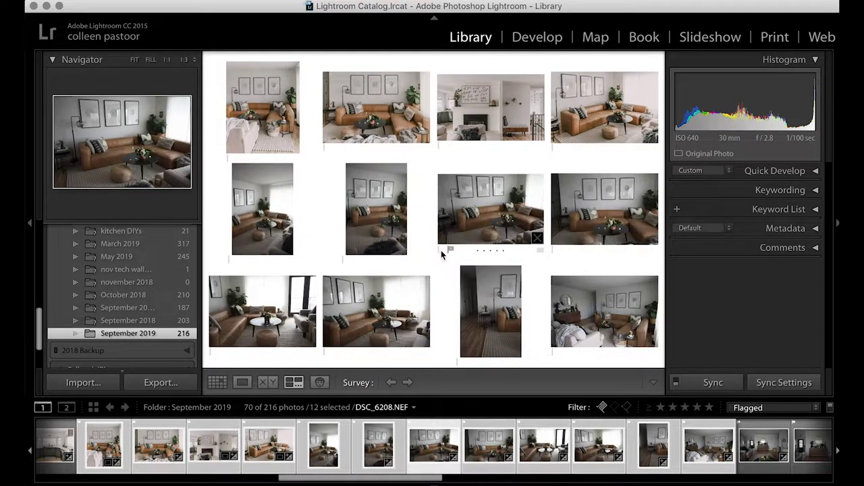
click(449, 249)
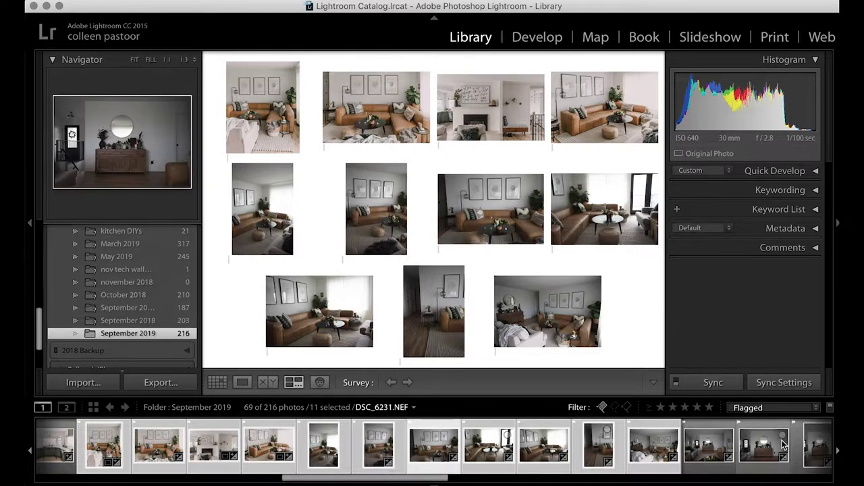
- Open DSC_6265 large from the filmstrip, then step back to coffee-table photo DSC_6259
scroll(743, 446, down, 5)
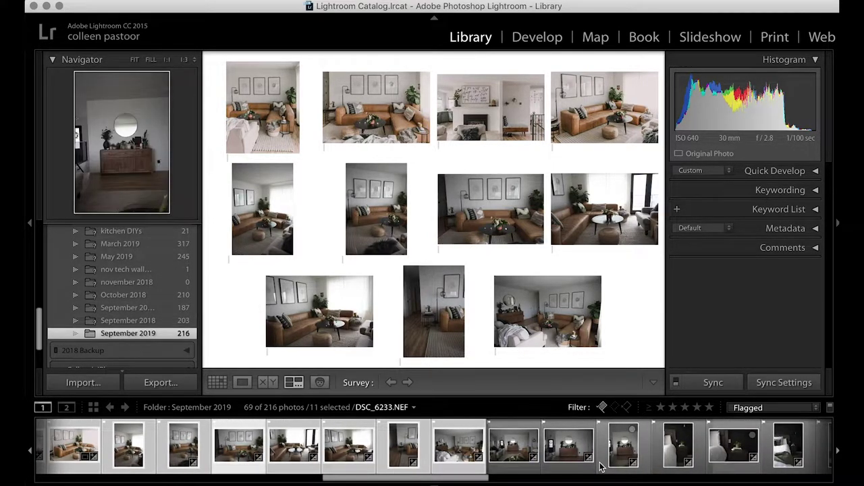
scroll(601, 466, down, 4)
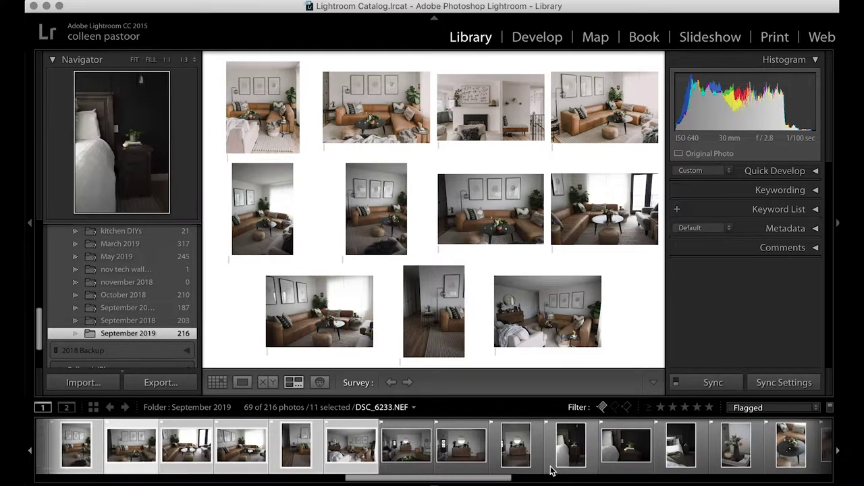
scroll(550, 470, down, 10)
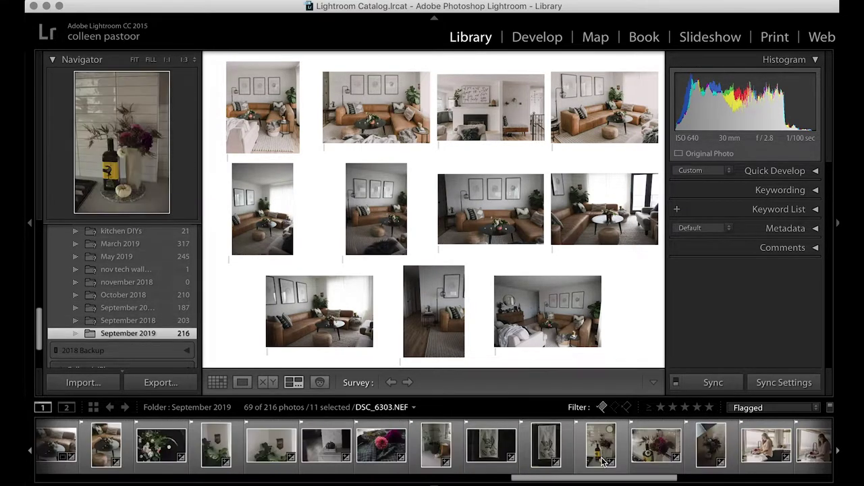
scroll(216, 462, up, 3)
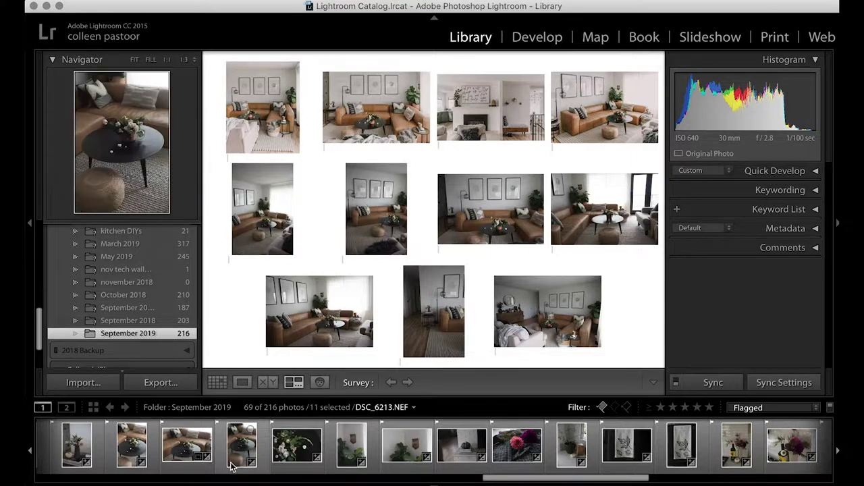
double_click(244, 466)
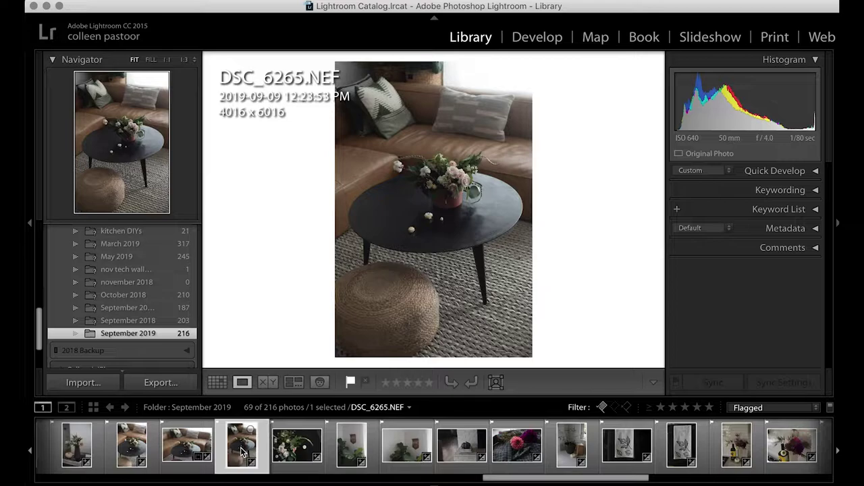
key(Left)
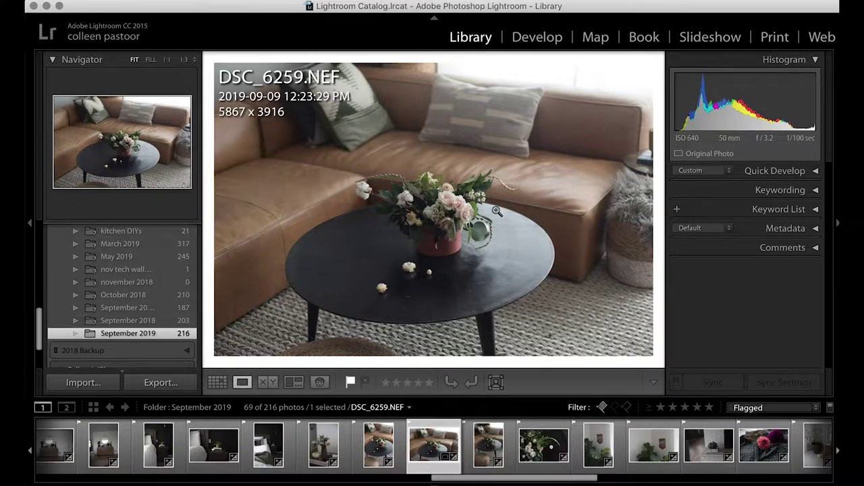
key(Right)
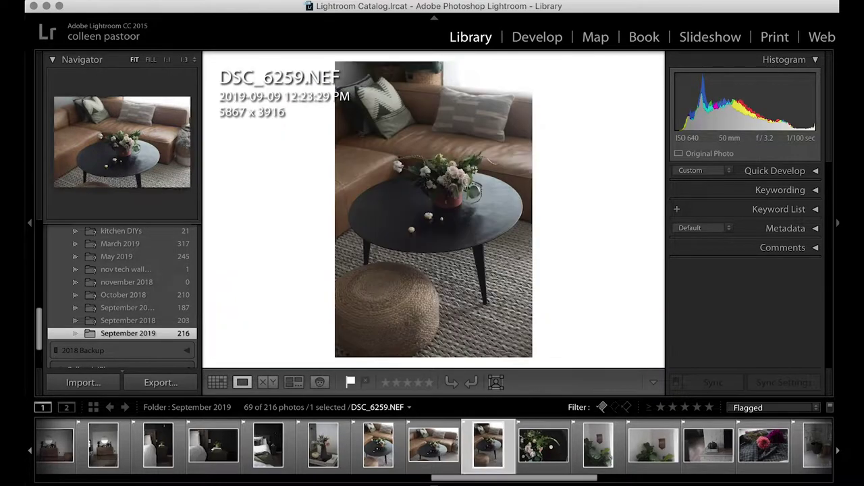
key(Left)
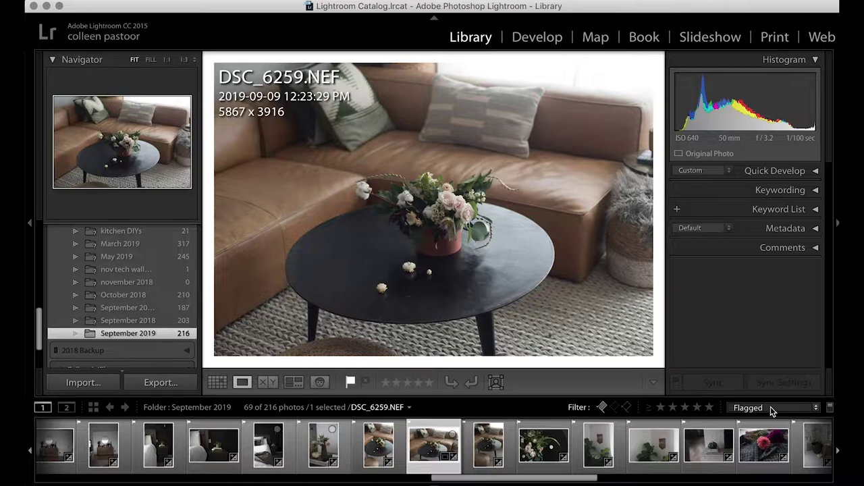
- Switch to Develop and select the portrait living-room photo DSC_6206
click(537, 39)
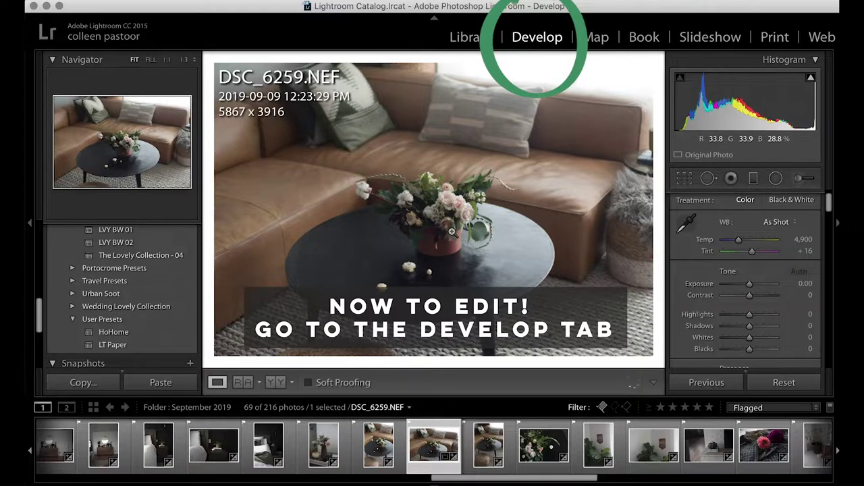
scroll(432, 446, up, 5)
click(125, 447)
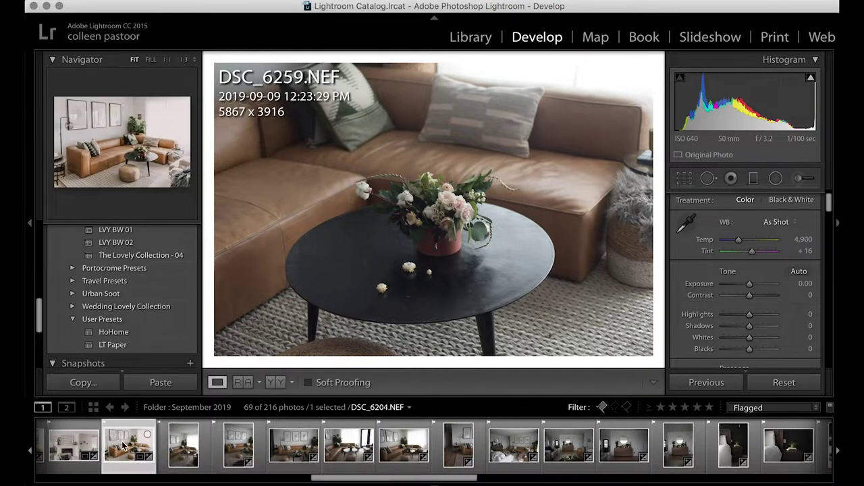
key(Right)
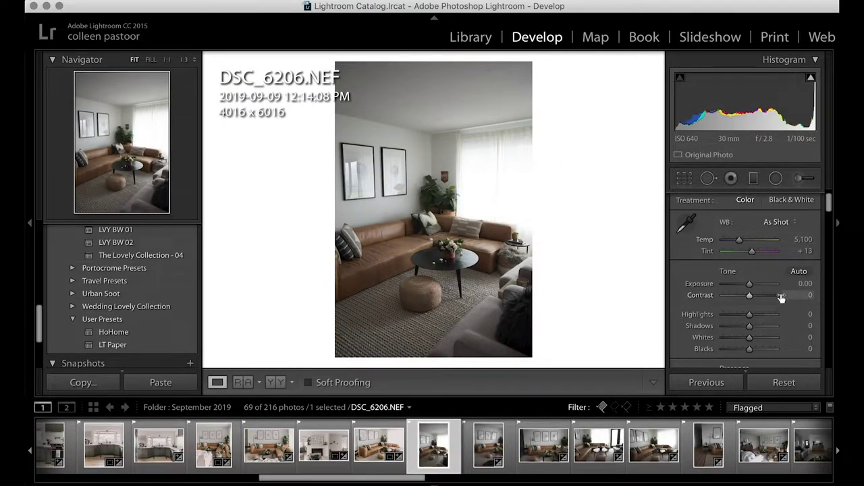
- Enable lens profile corrections for DSC_6206
scroll(781, 299, down, 15)
scroll(782, 299, down, 10)
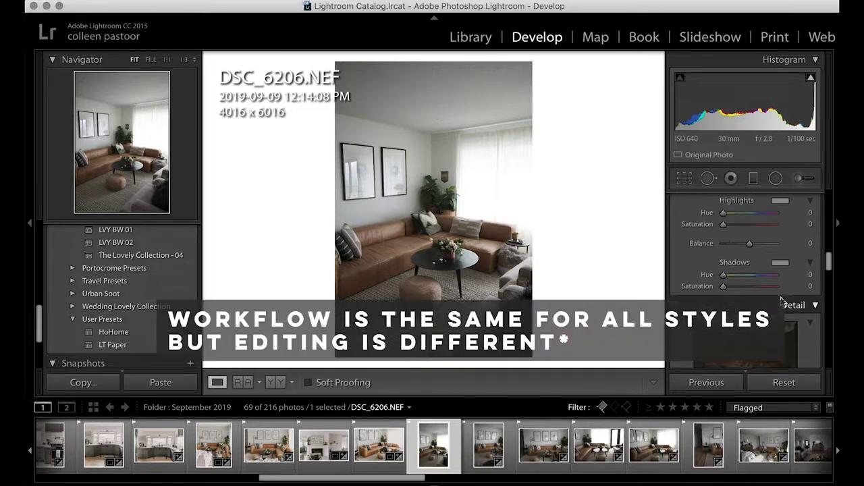
scroll(782, 299, down, 8)
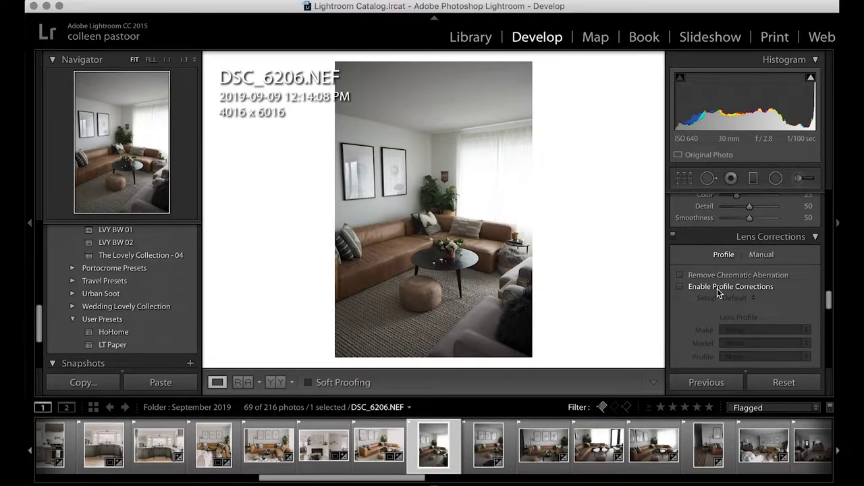
click(719, 291)
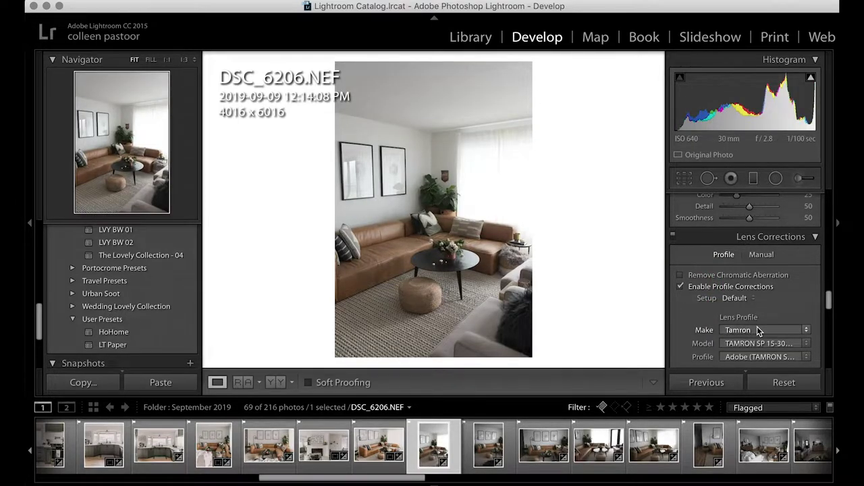
- Apply Upright Auto to straighten DSC_6206 and bring up the crop overlay
scroll(757, 326, down, 5)
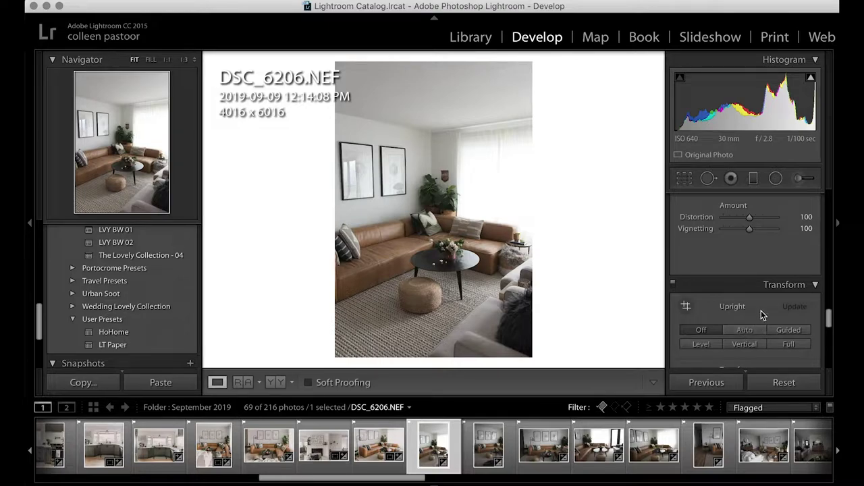
click(743, 330)
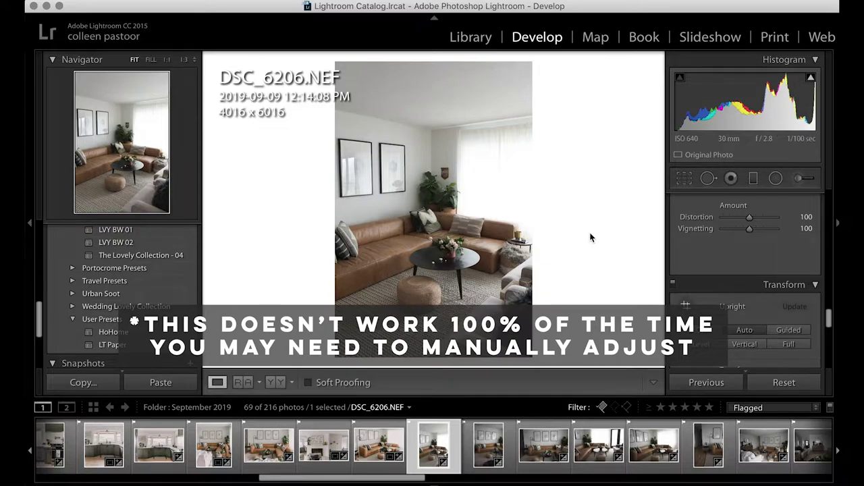
click(684, 179)
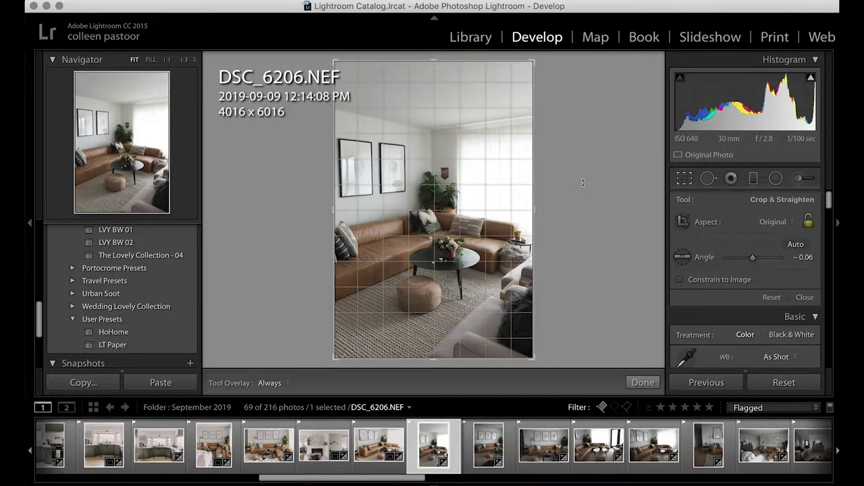
- Level the angle to 0.00 and trim the top, cropping DSC_6206 to 4009 x 5144
drag(583, 183, 565, 198)
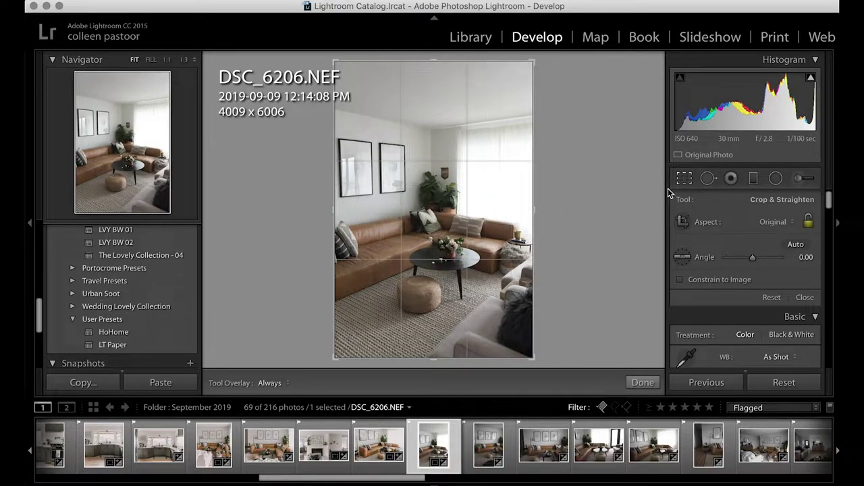
drag(432, 62, 436, 83)
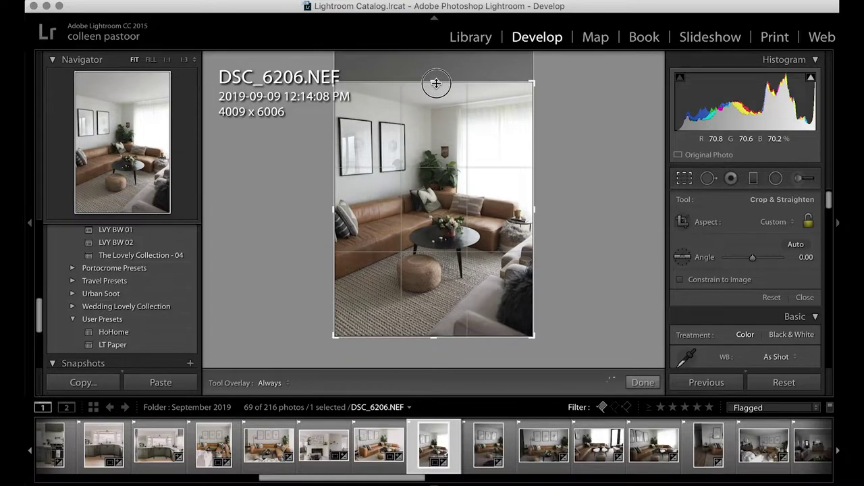
key(Return)
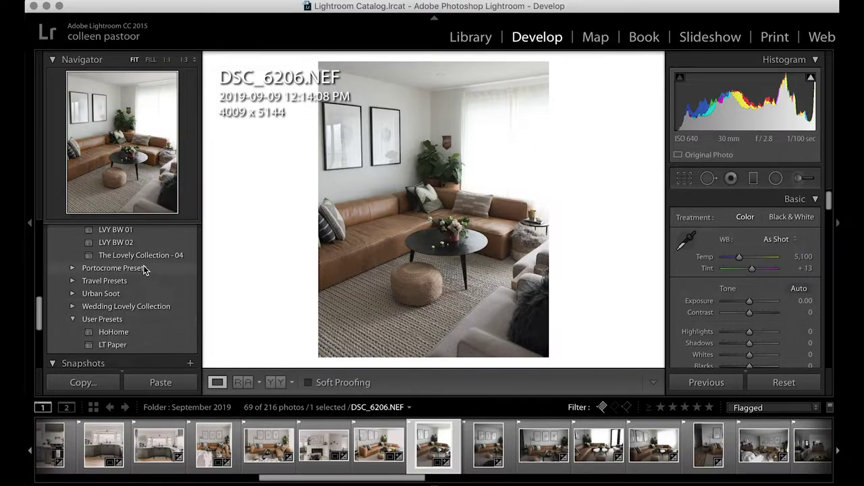
scroll(142, 306, down, 2)
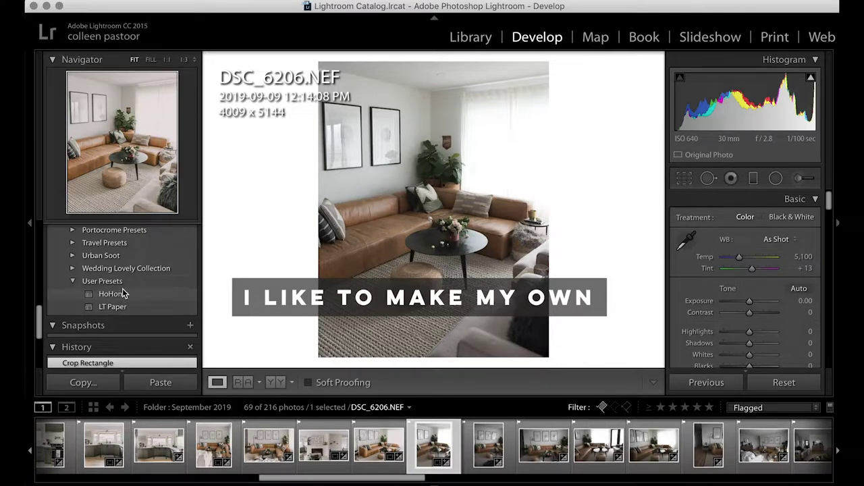
- Try the HoHome preset on DSC_6206, then undo it
click(124, 298)
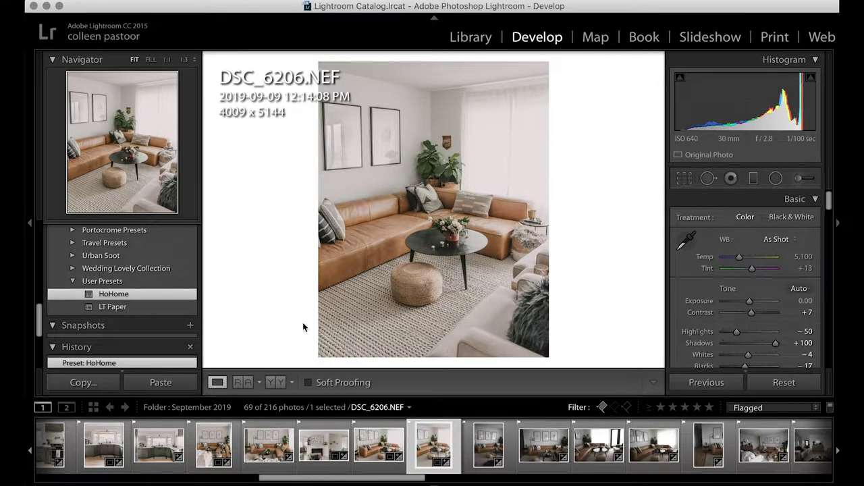
key(ctrl+z)
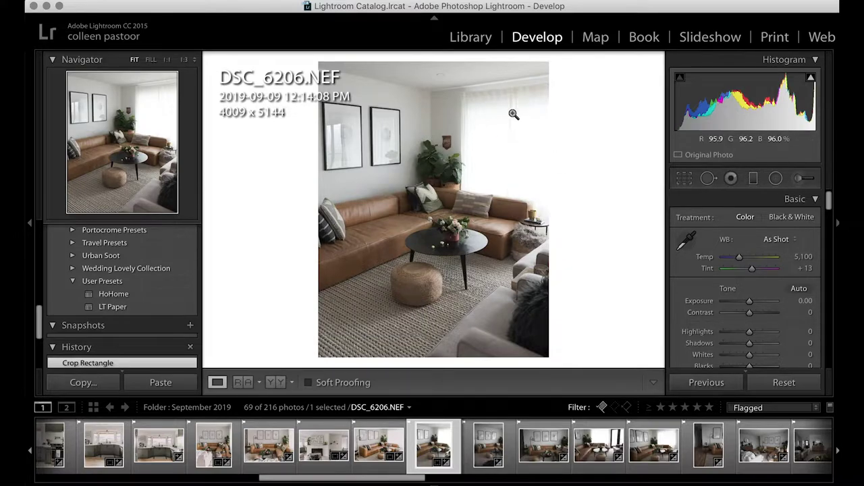
- Draw an Exposure graduated filter across the photo's middle and raise its exposure to 0.86
click(754, 179)
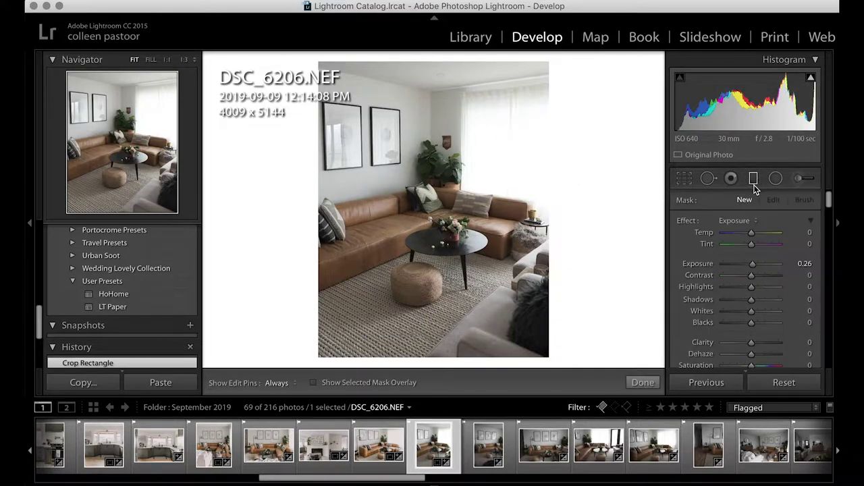
click(754, 178)
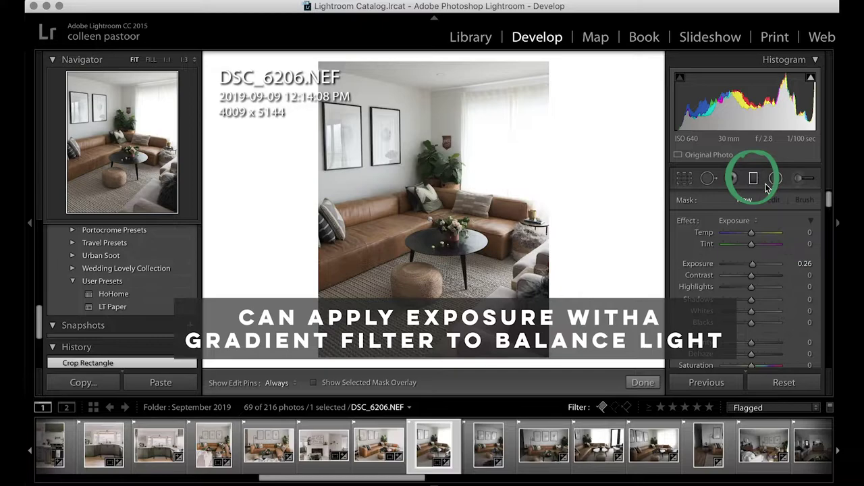
click(739, 220)
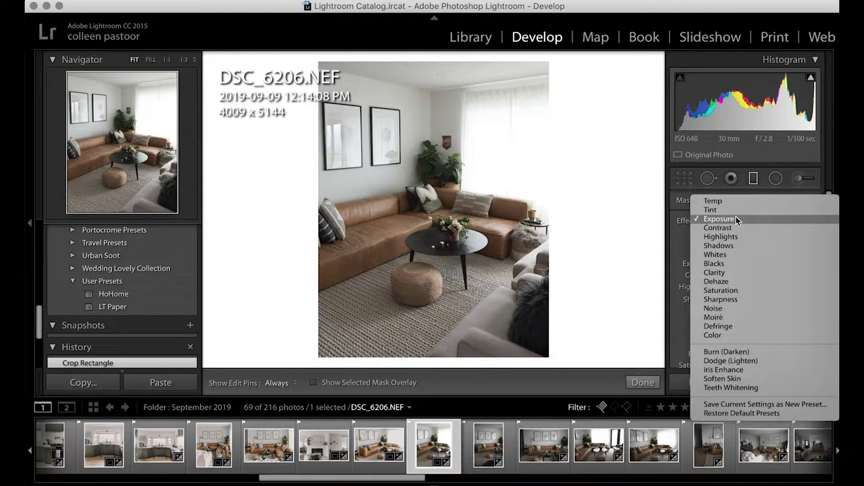
click(656, 264)
drag(312, 239, 588, 243)
click(804, 262)
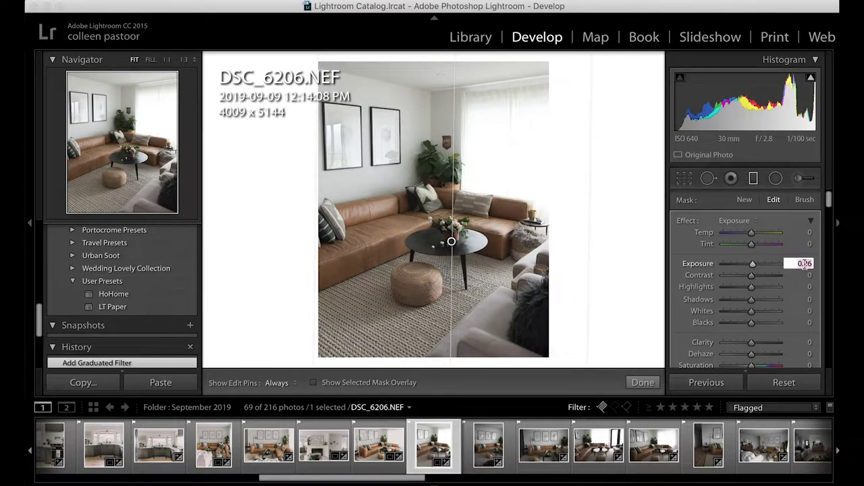
key(shift+Up)
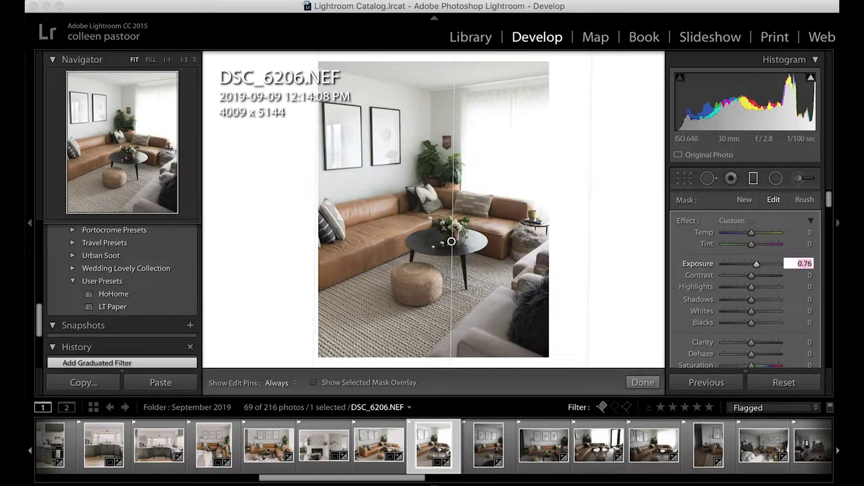
key(shift+Up)
key(Return)
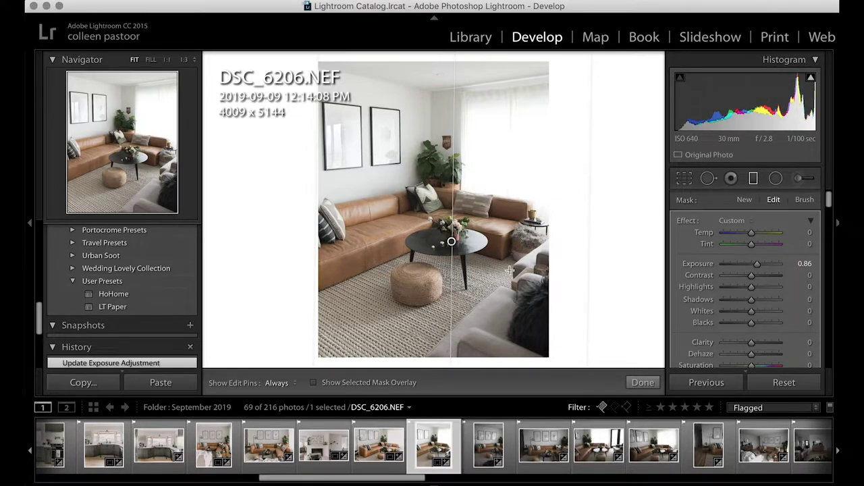
- Redraw the gradient near-horizontally, set its exposure to 0.26, and close the filter tool
drag(549, 290, 541, 105)
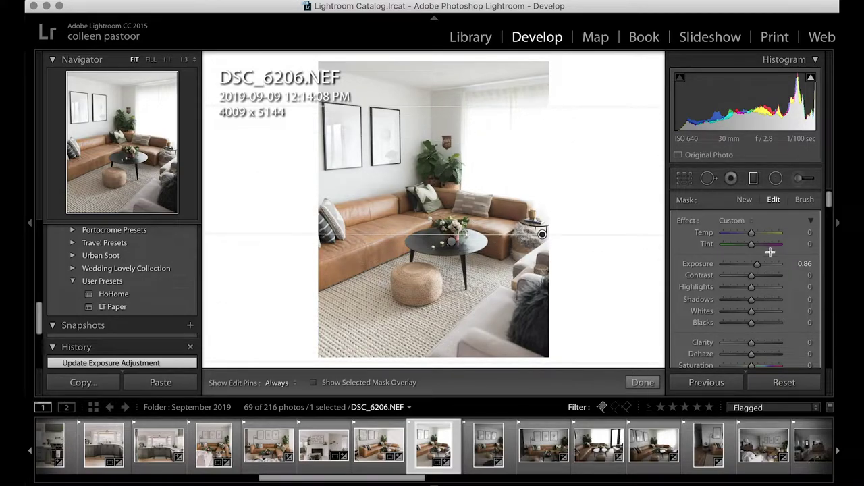
click(801, 264)
text(0.26)
key(Return)
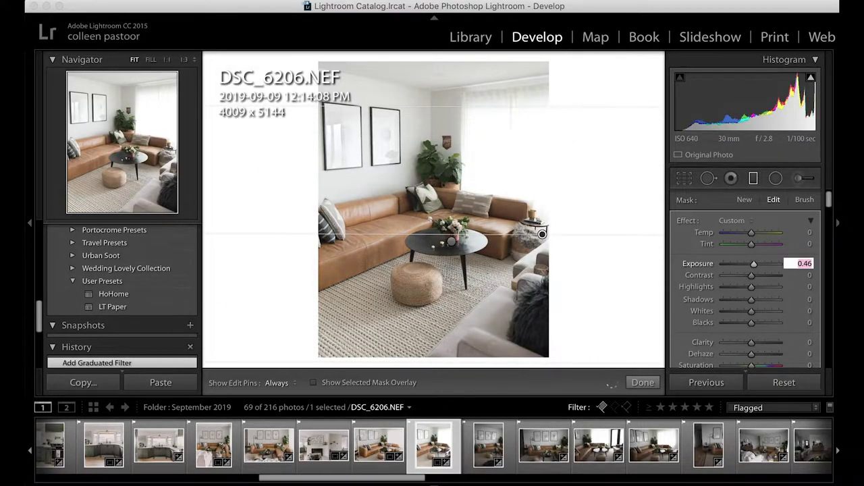
key(Return)
key(m)
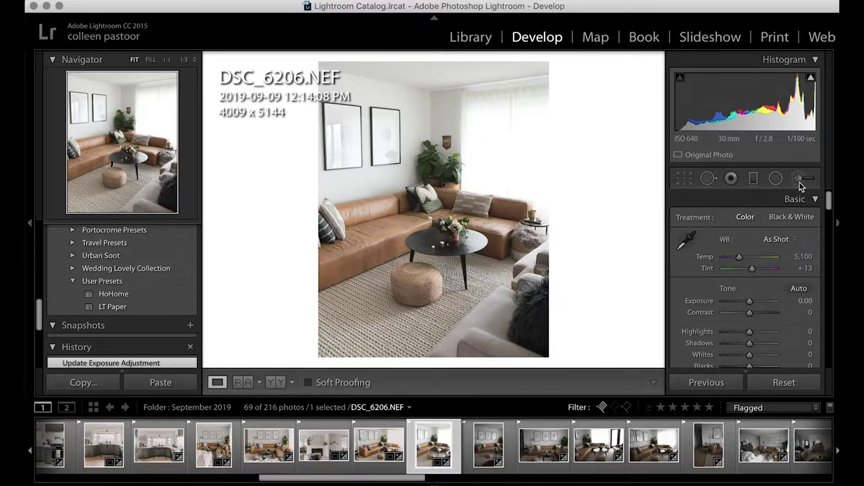
click(443, 239)
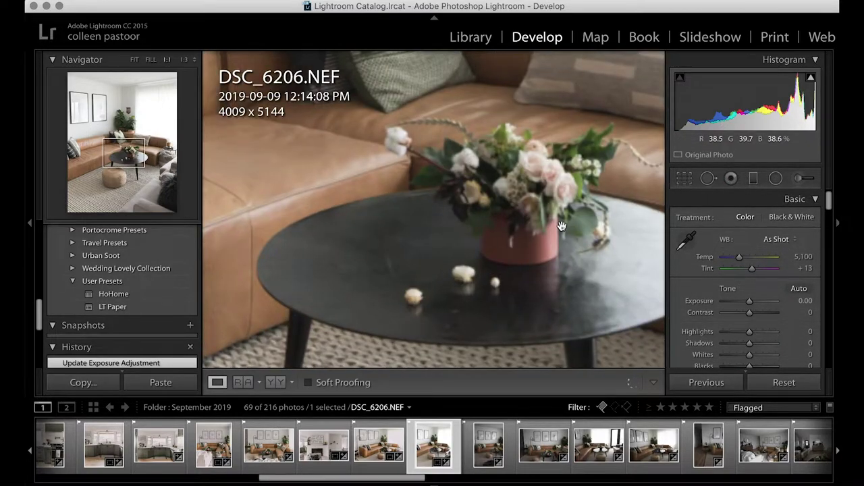
- Brush over the bouquet with contrast 19, clarity 21, dehaze 13 and shadows 20, then zoom out
click(799, 178)
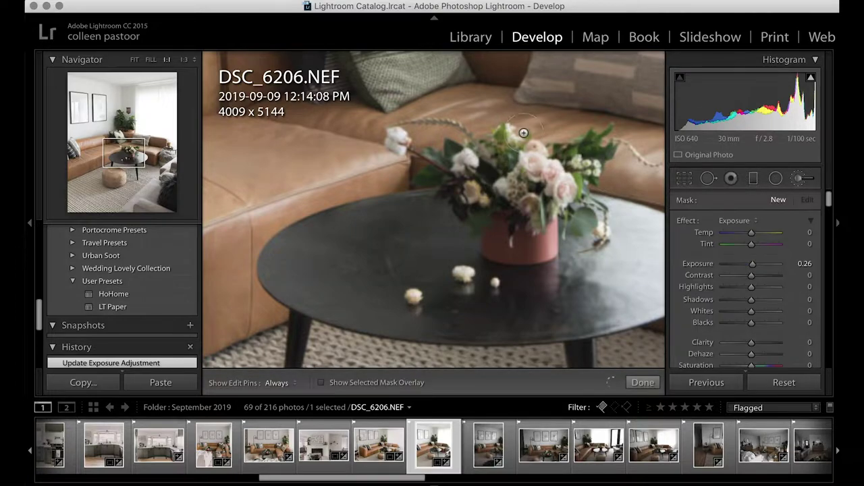
mouse_move(503, 221)
mouse_down()
mouse_move(523, 182)
mouse_move(516, 180)
mouse_up()
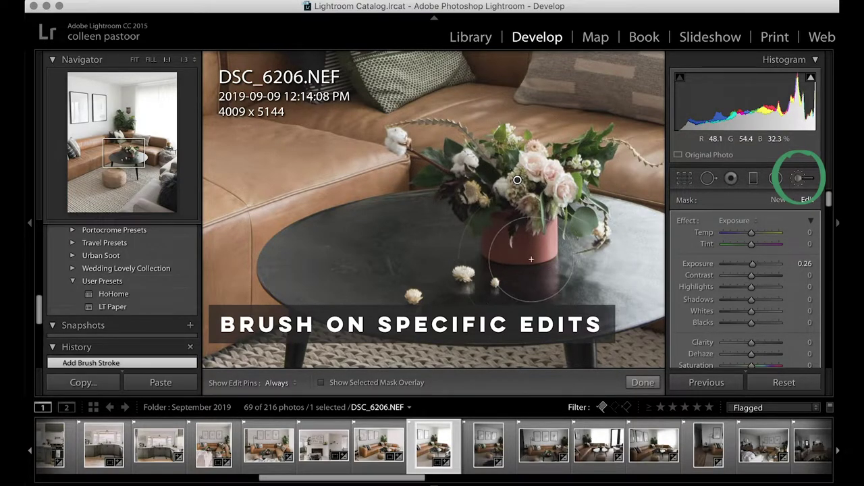
click(757, 278)
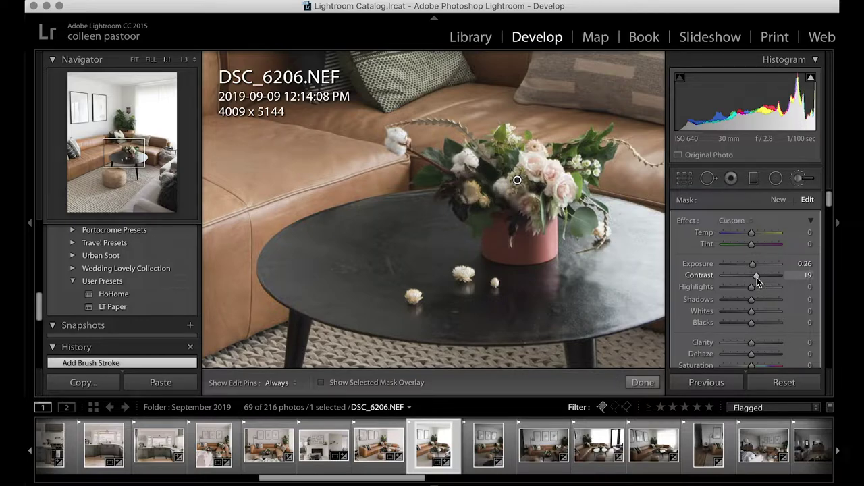
click(757, 343)
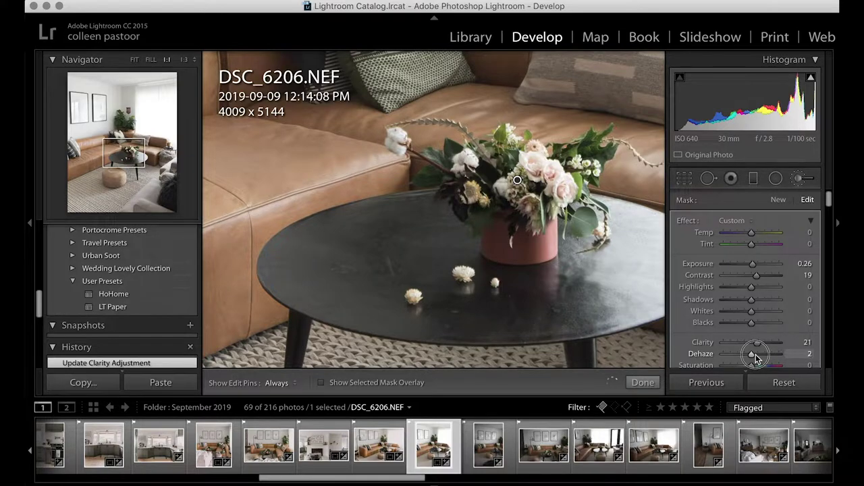
click(754, 353)
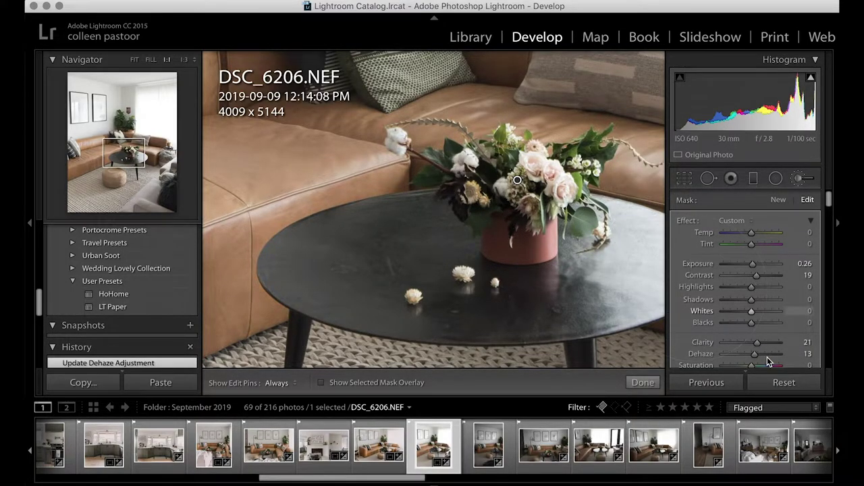
drag(751, 300, 756, 304)
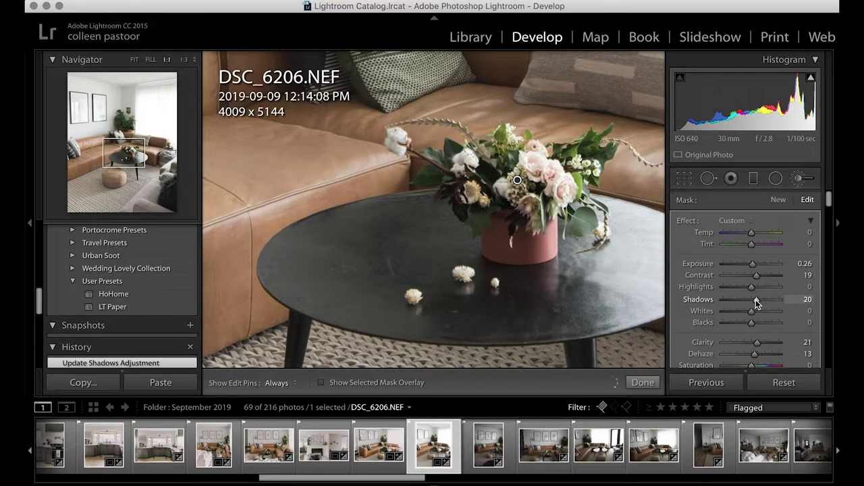
key(k)
key(z)
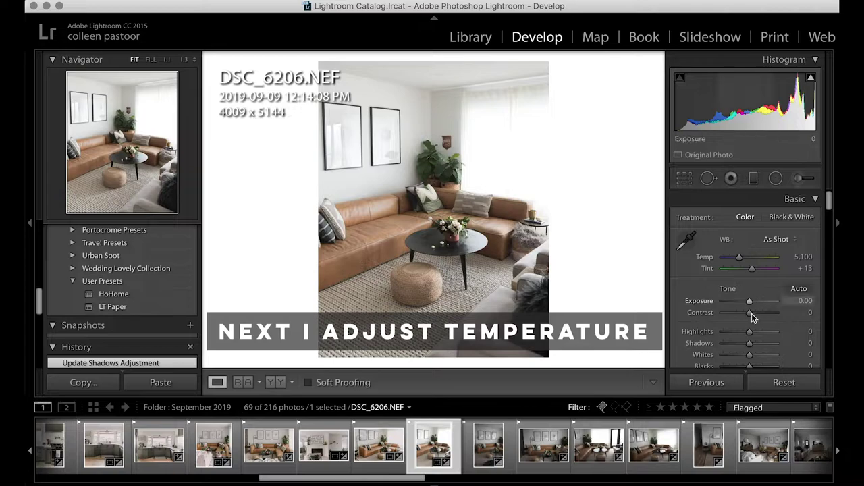
- Set the white balance temperature to 5,400
click(797, 256)
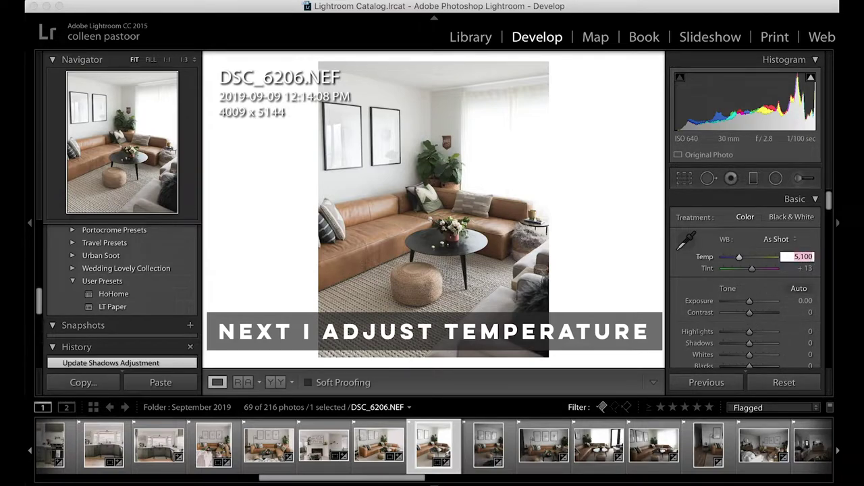
key(Up)
key(Up)
key(Up)
key(Up)
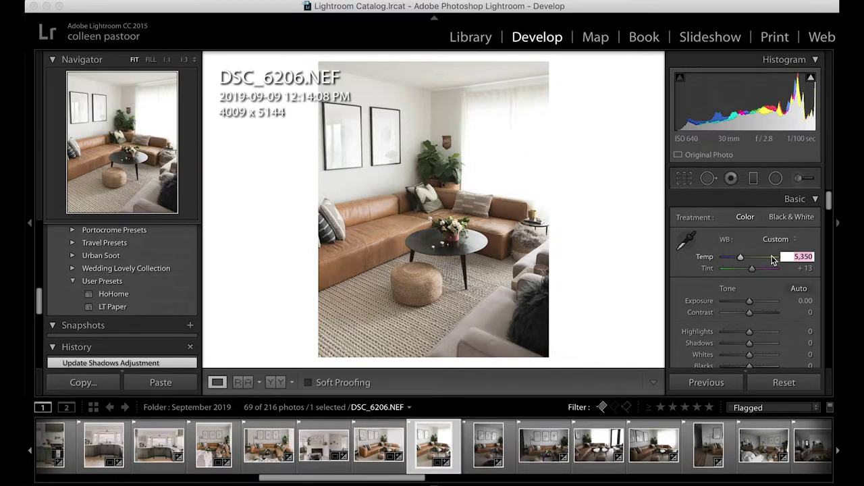
text(5400)
key(Return)
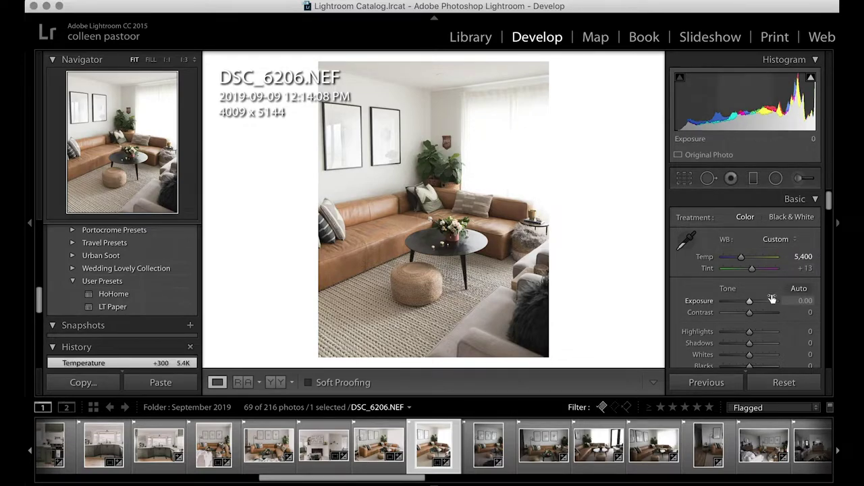
scroll(772, 303, down, 3)
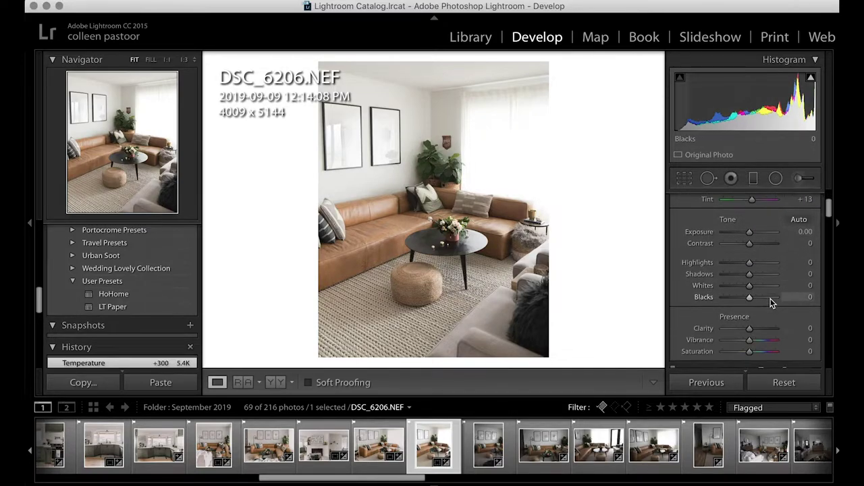
- Settle Contrast at about +10 after trying +9 and +20
click(801, 244)
text(9)
key(Return)
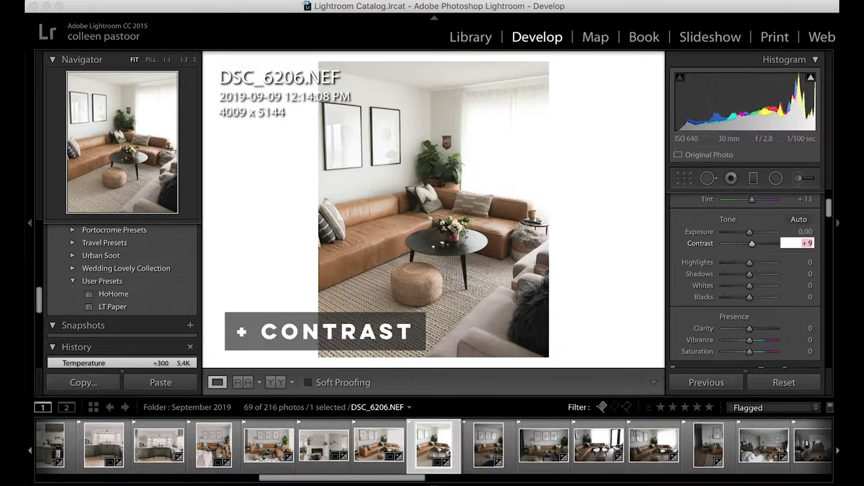
key(Up)
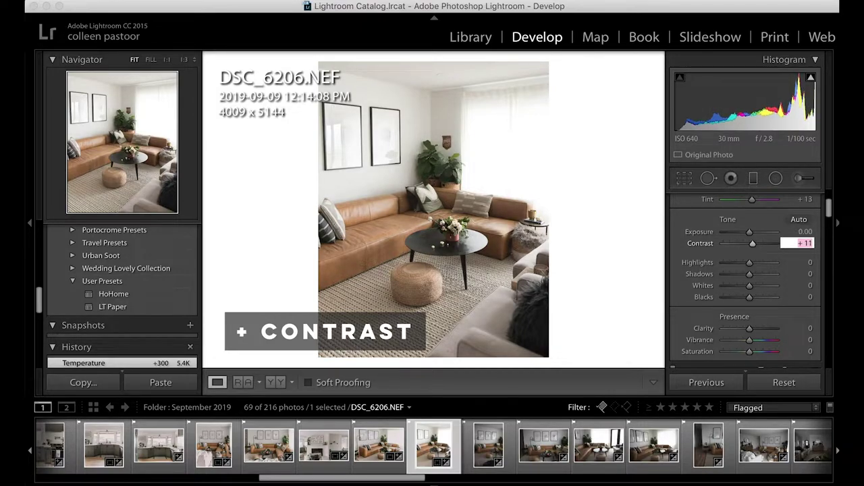
key(Up)
key(Up)
key(Up)
key(Up)
key(Up)
key(Up)
key(Up)
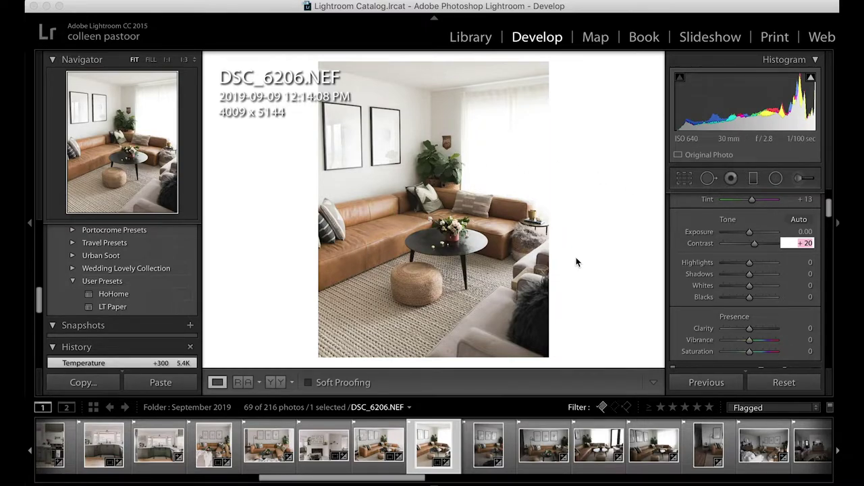
drag(756, 241, 751, 244)
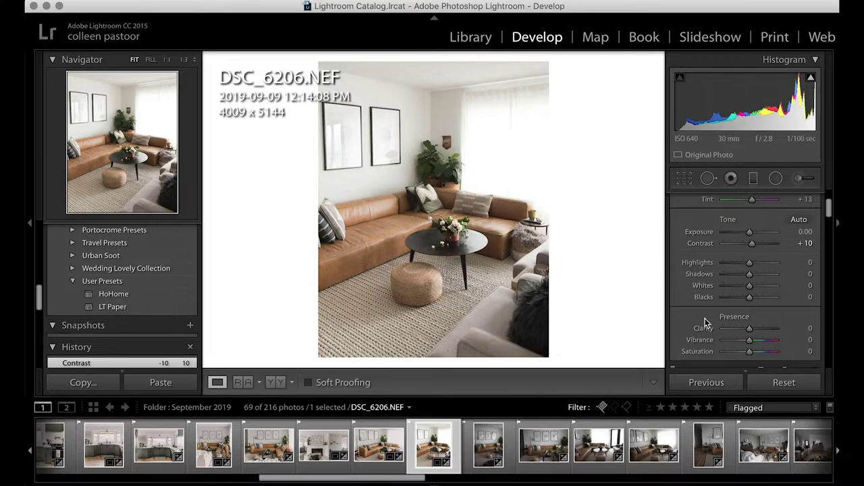
- Lower Vibrance to −4, raise Clarity to about +7, and compare with the before view
click(806, 340)
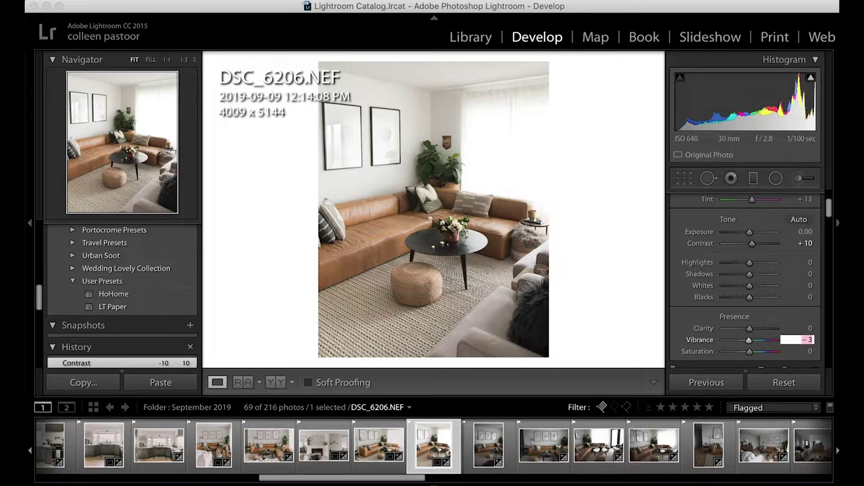
key(Down)
click(809, 328)
drag(749, 328, 752, 329)
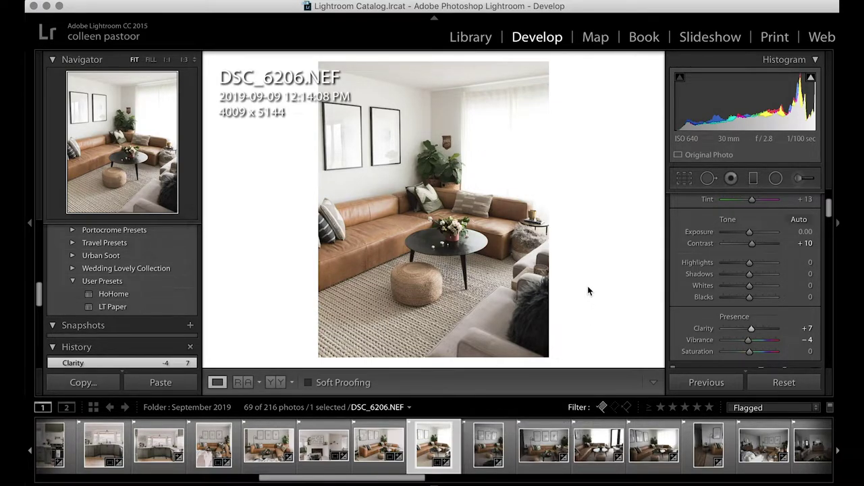
key(backslash)
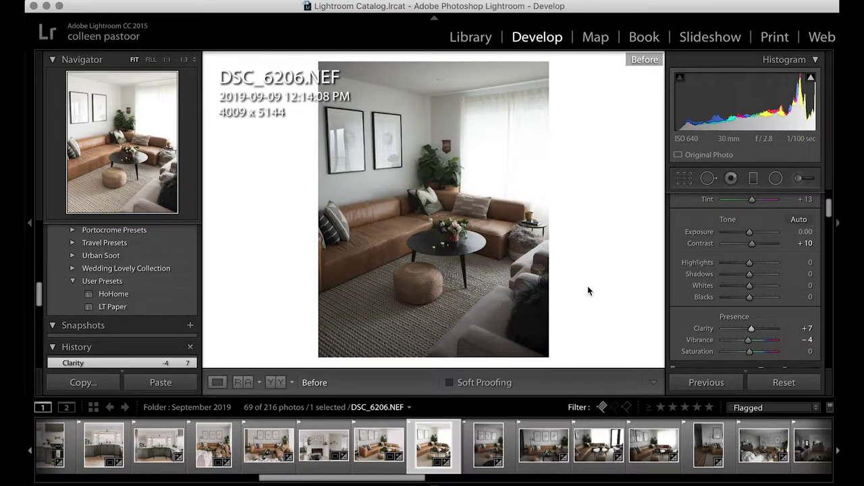
key(backslash)
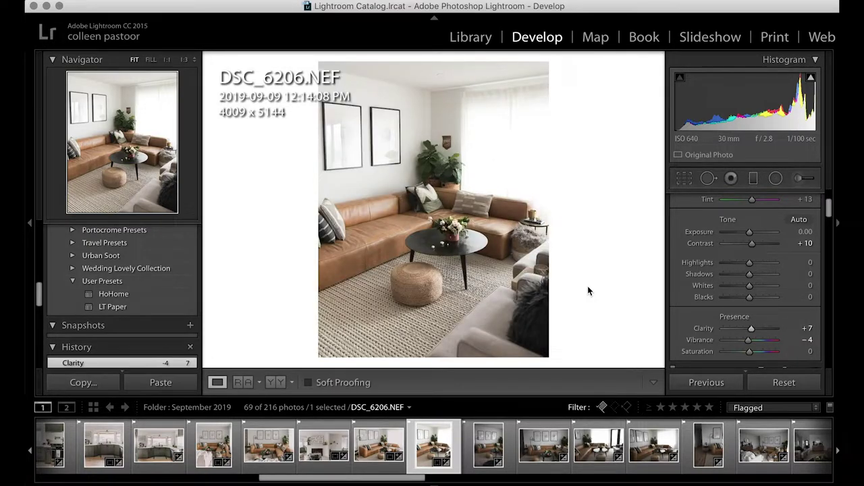
- Set global Saturation to −2
scroll(770, 309, down, 5)
click(803, 205)
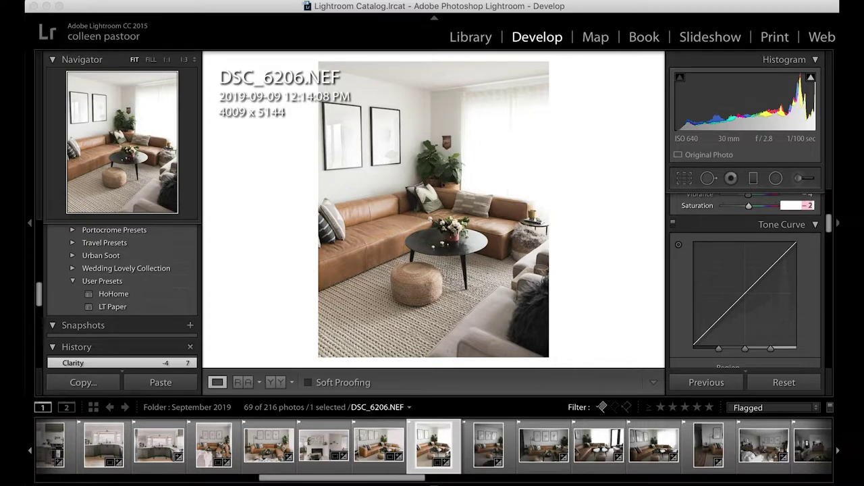
key(Return)
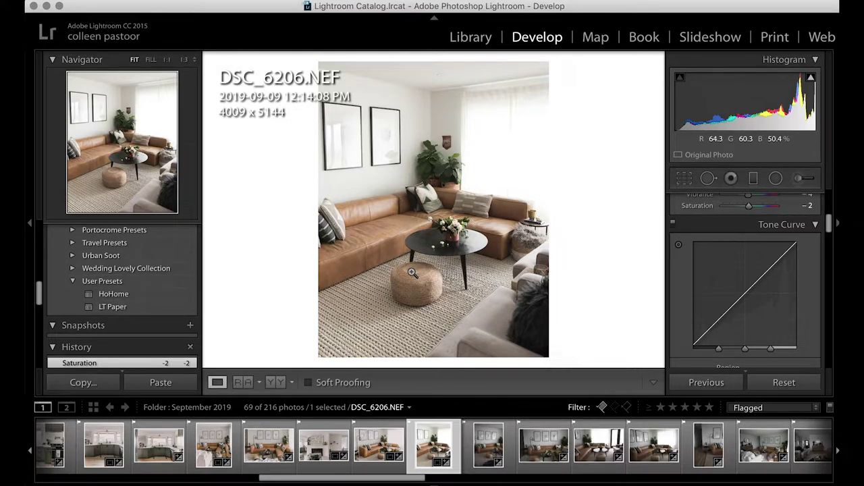
- Check the plant and pillow at 1:1, then pick the Adjustment Brush for an Exposure 0.26 stroke
click(446, 177)
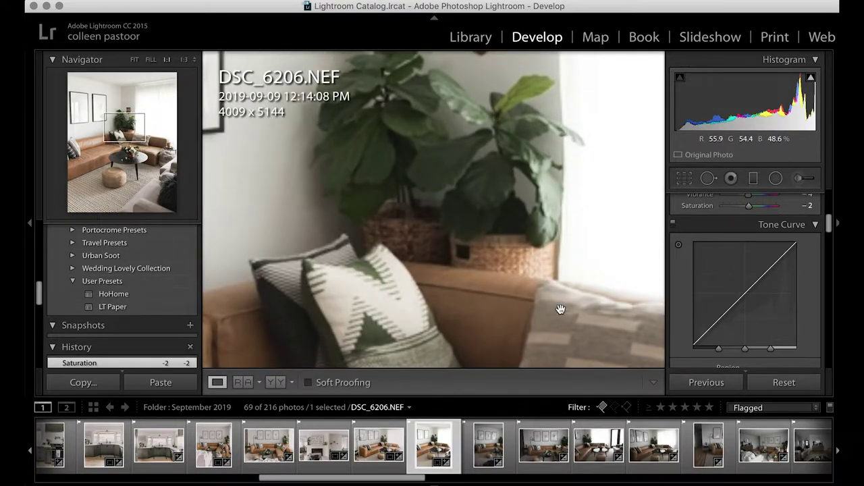
click(446, 250)
click(798, 178)
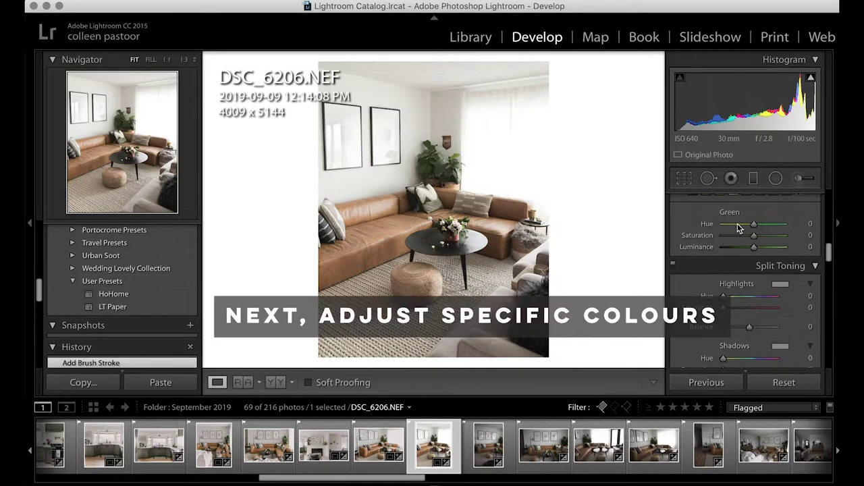
scroll(740, 228, up, 3)
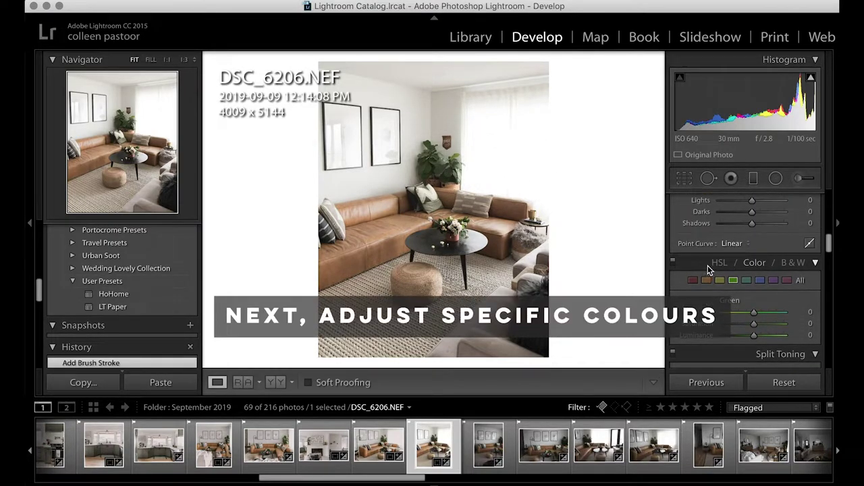
- In HSL Color, set Green Luminance to −5 and Green Hue to +3
click(720, 262)
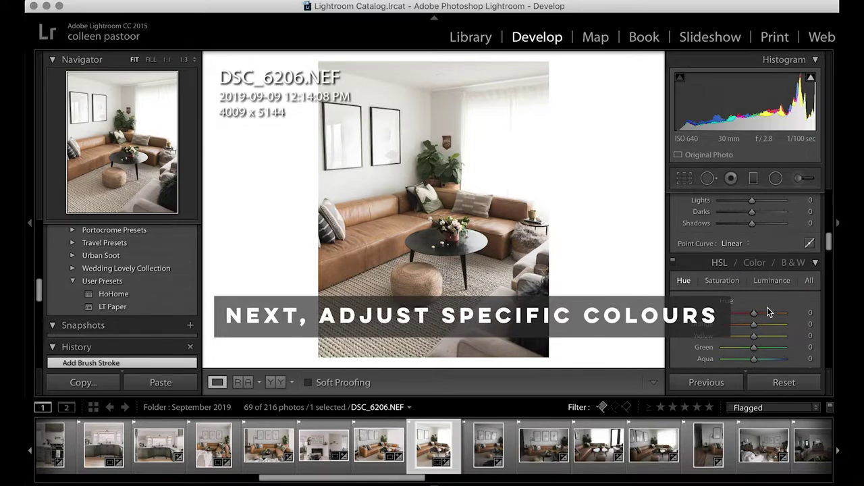
scroll(767, 307, down, 2)
click(760, 226)
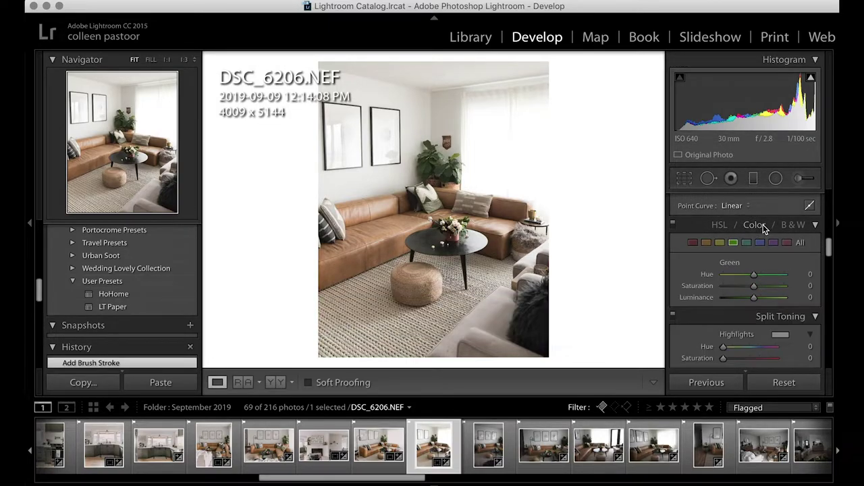
click(803, 299)
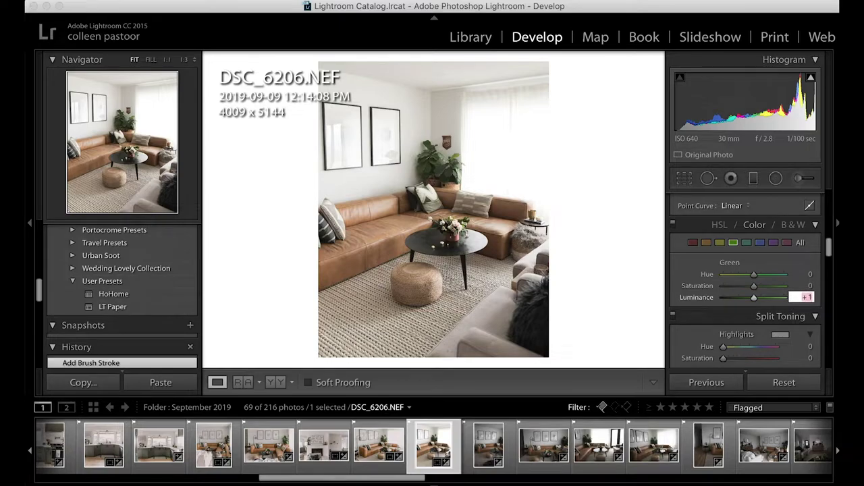
key(Down)
key(Down)
key(Down)
click(805, 274)
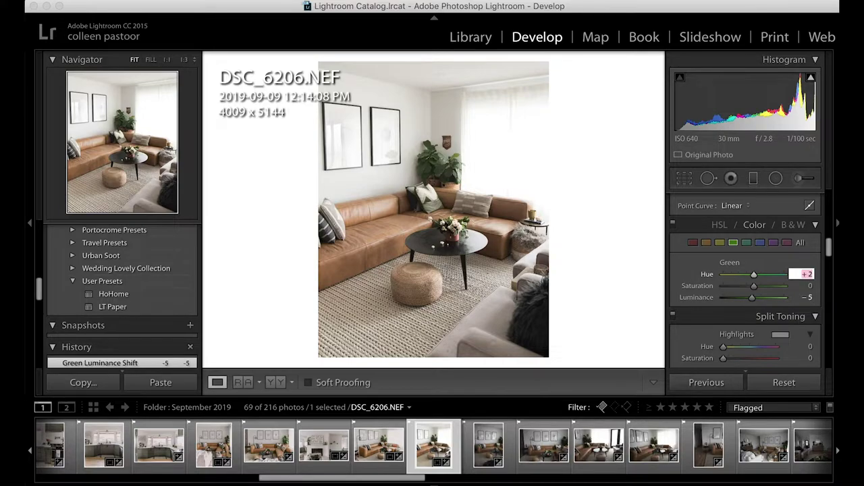
key(Return)
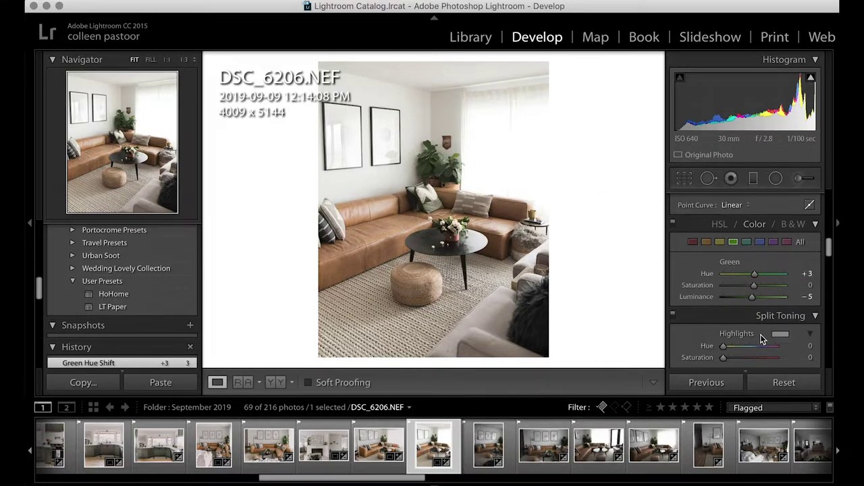
scroll(761, 335, down, 5)
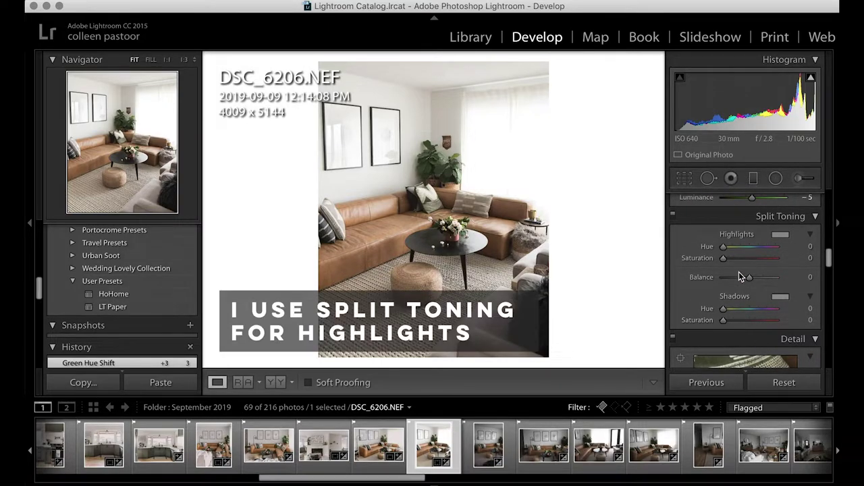
click(783, 237)
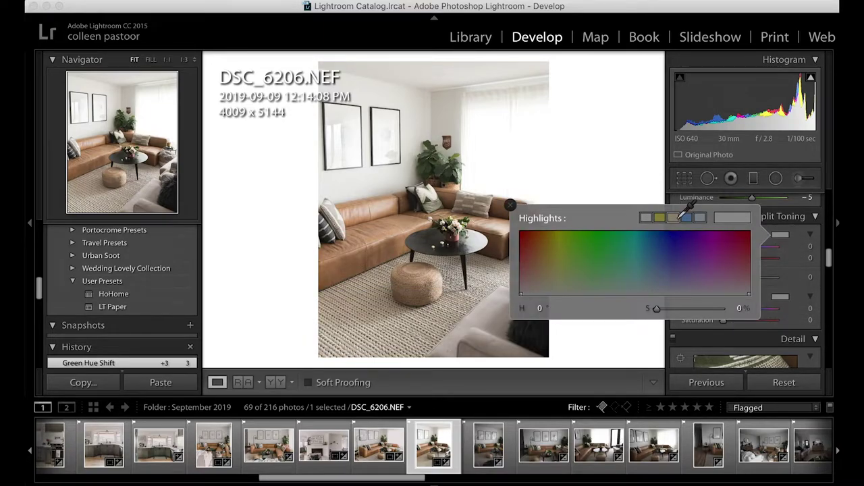
- Give the Split Toning highlights a warm preset tint at Hue 37, Saturation 4
click(675, 217)
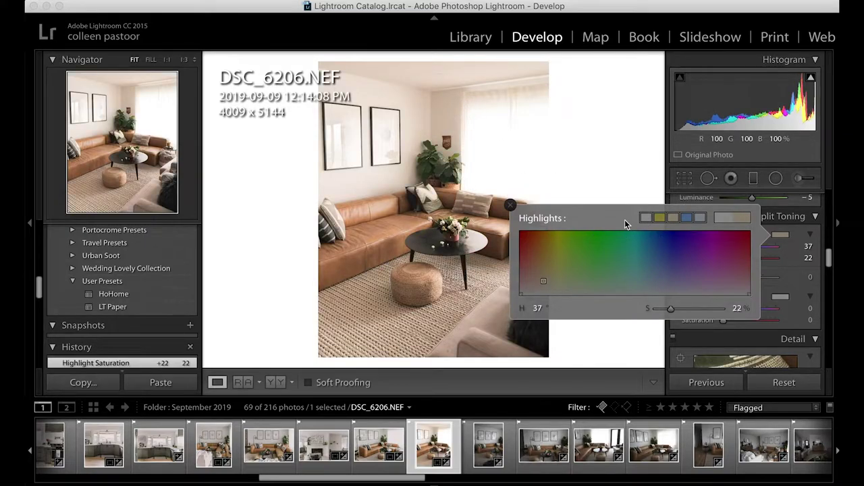
drag(544, 280, 544, 290)
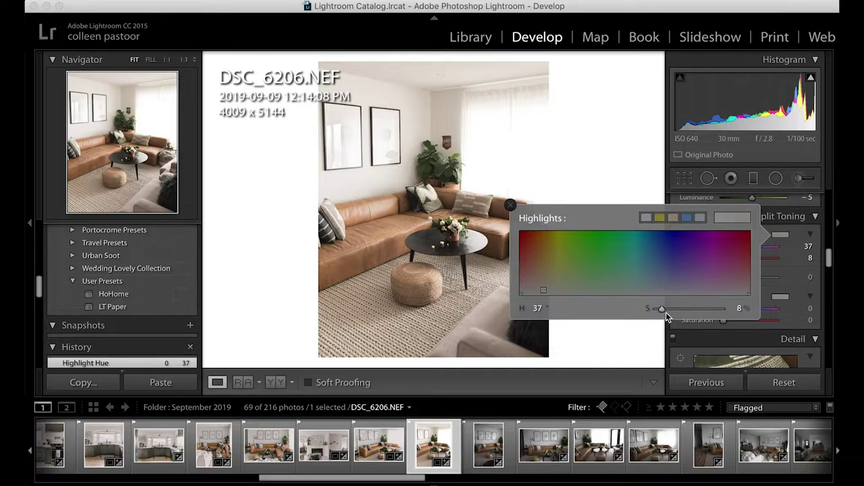
drag(660, 310, 660, 314)
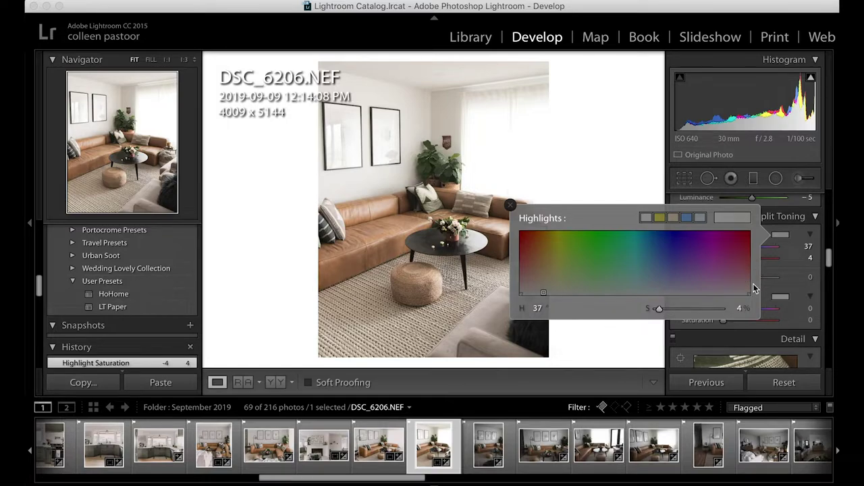
click(419, 107)
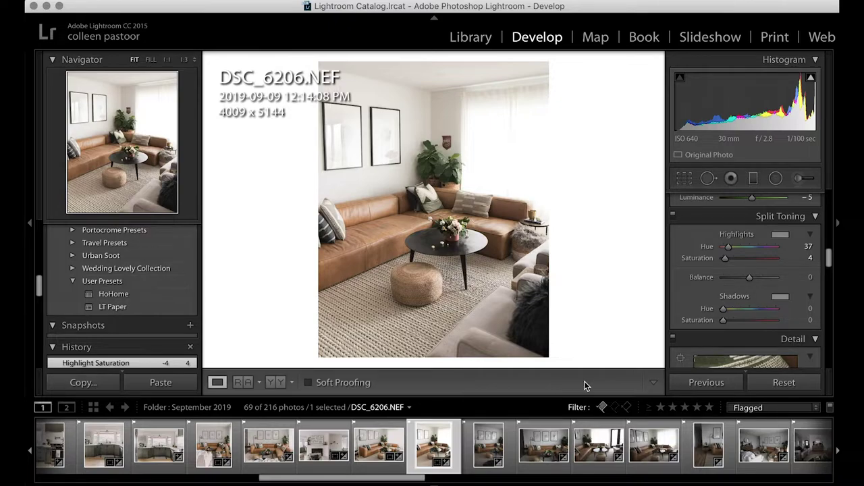
- Straighten DSC_6206 to a −0.40 angle with the crop tool
click(684, 178)
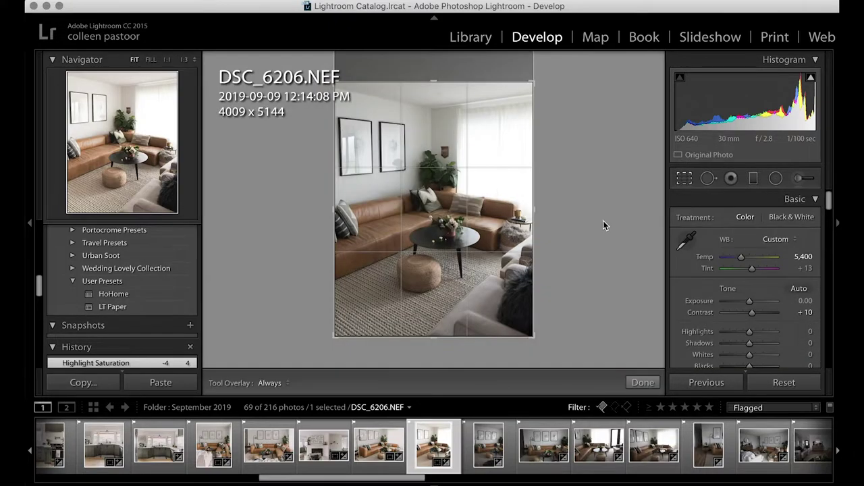
drag(600, 222, 600, 218)
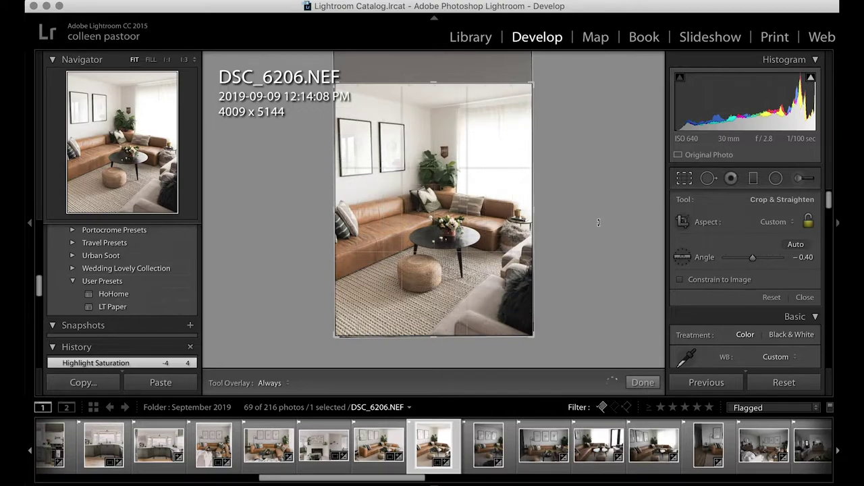
key(Return)
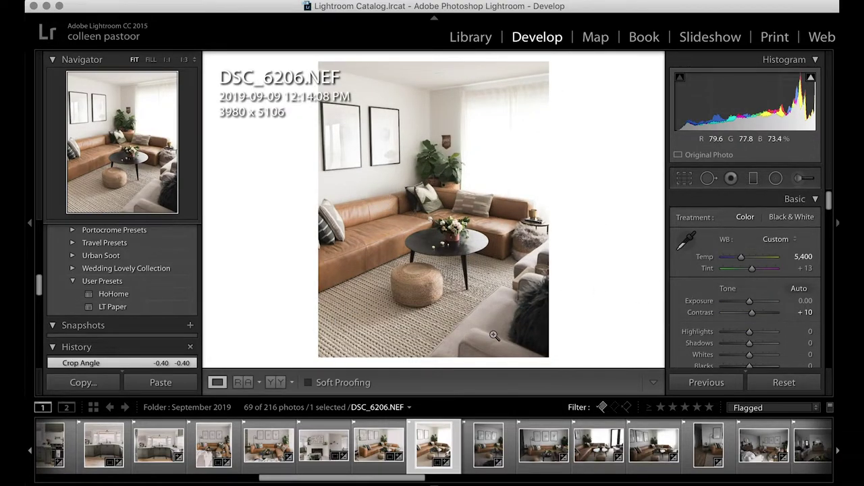
- Set Temp to 5,350
click(810, 260)
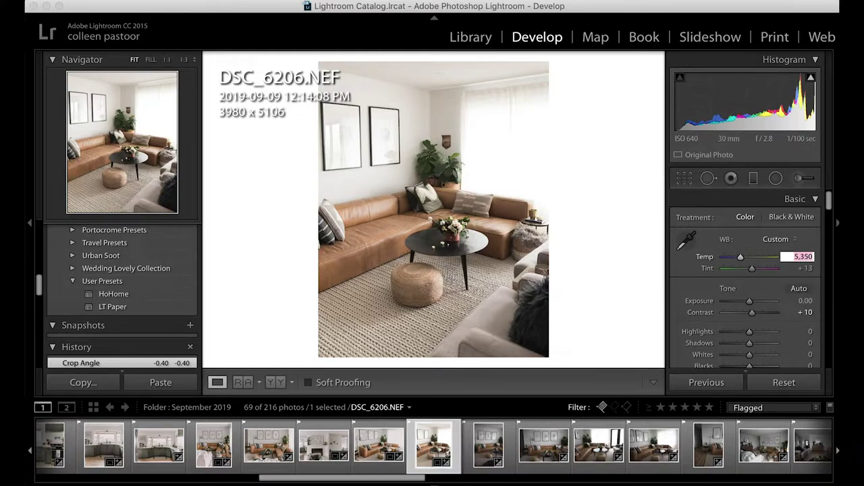
key(Return)
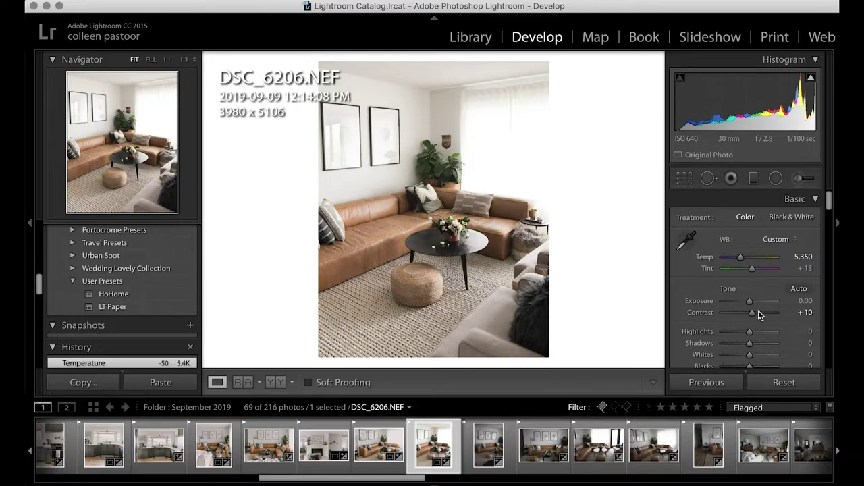
scroll(793, 323, down, 8)
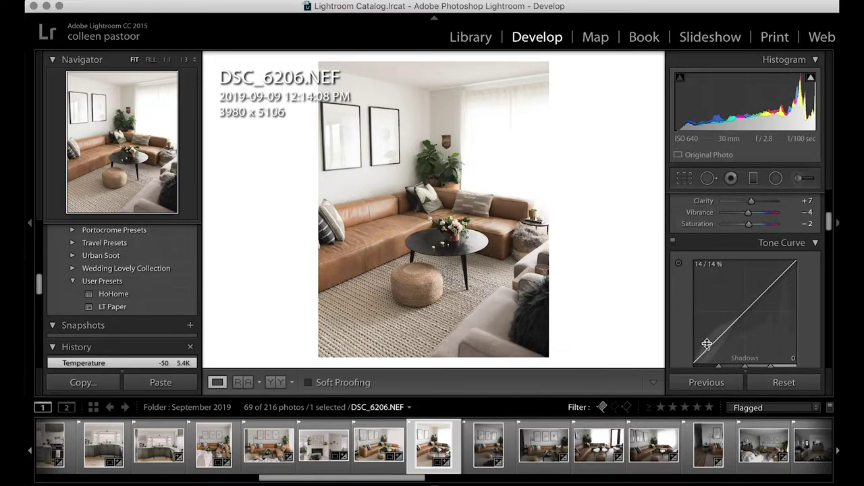
- Compare before and after views of DSC_6206 and DSC_6204
key(backslash)
key(backslash)
key(backslash)
key(backslash)
key(Left)
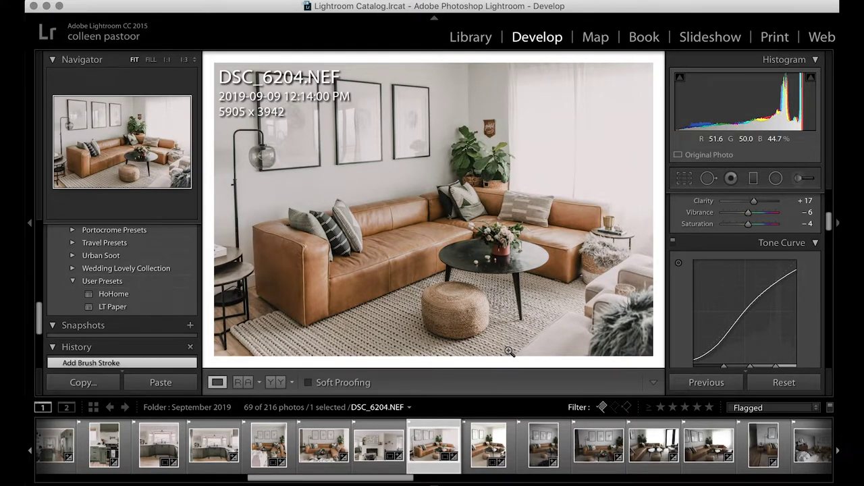
key(backslash)
key(backslash)
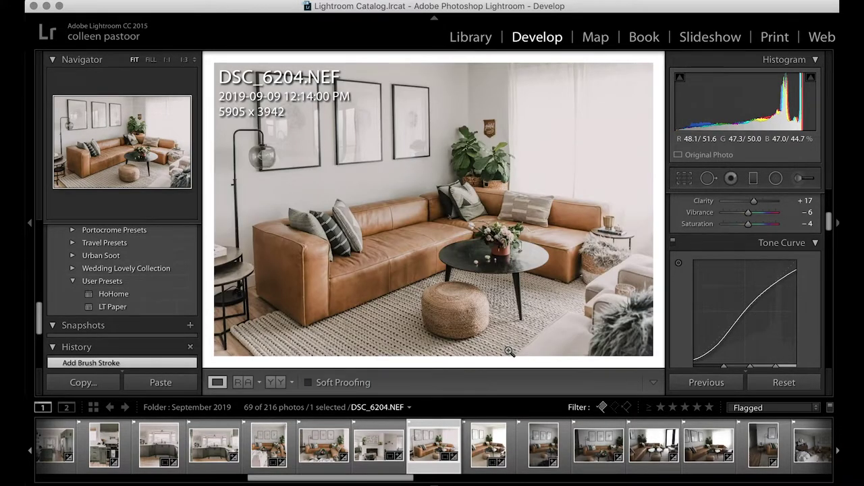
key(Right)
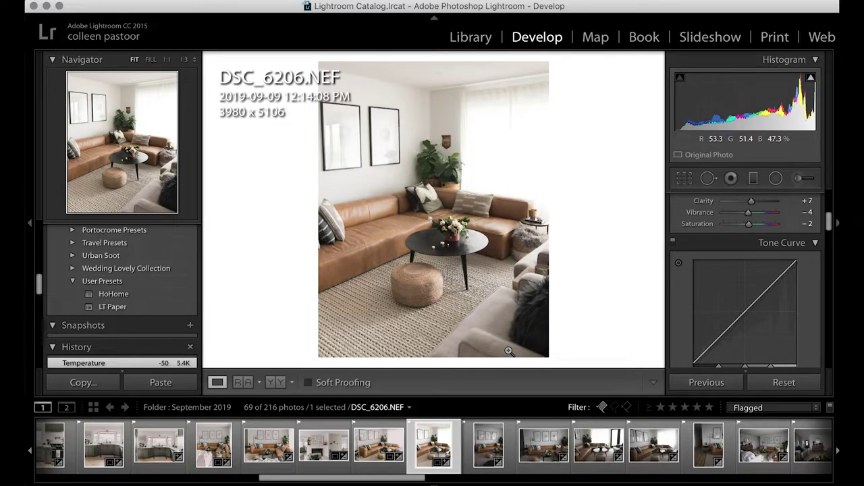
key(backslash)
key(backslash)
- Move the Tone Curve highlight split rightward to 79
scroll(778, 289, down, 3)
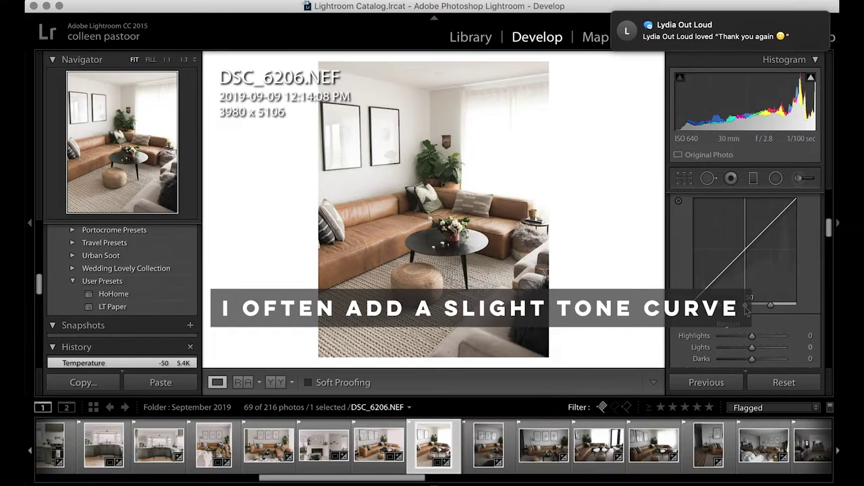
drag(745, 305, 775, 308)
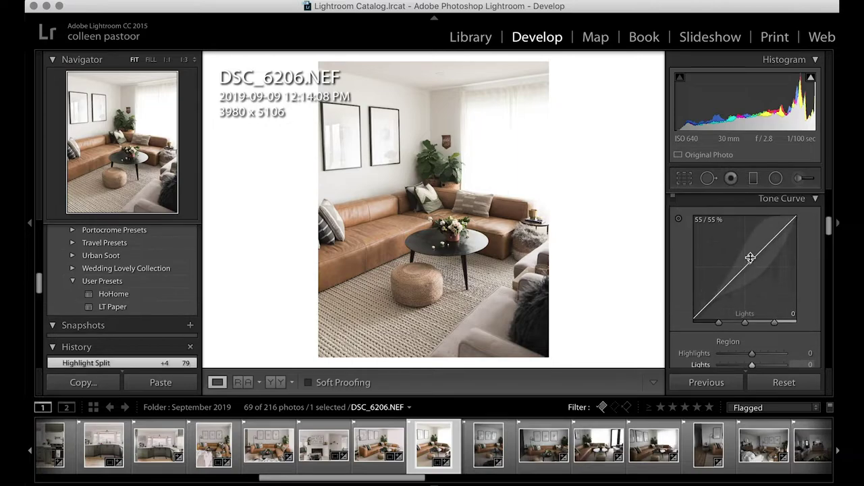
scroll(751, 257, up, 6)
- Darken Blacks to −12 in the Basic panel
scroll(751, 258, down, 2)
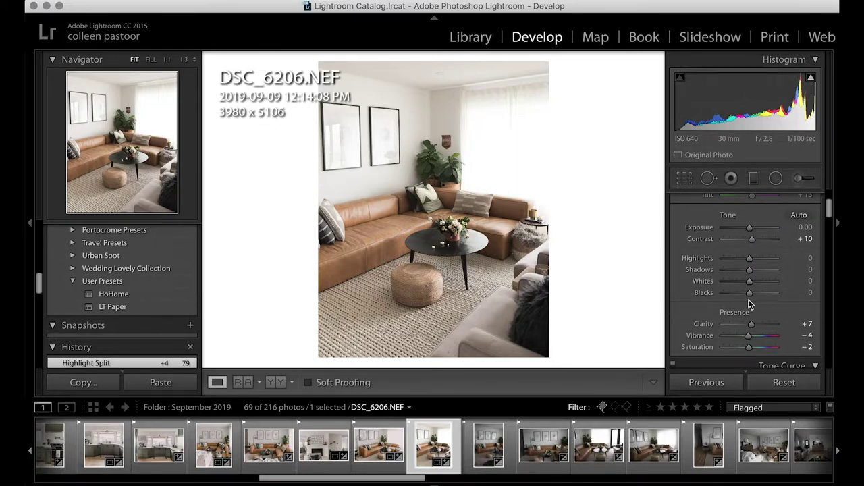
drag(747, 295, 748, 295)
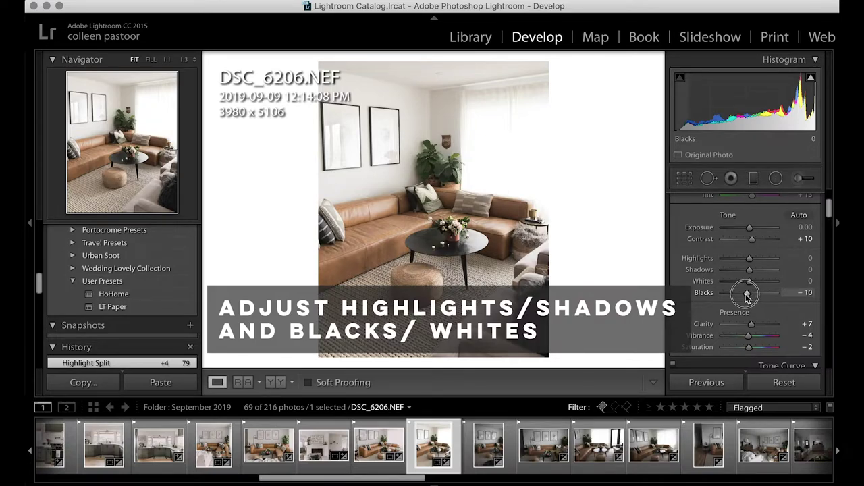
mouse_move(747, 296)
mouse_down()
mouse_move(754, 262)
mouse_move(747, 260)
mouse_move(757, 281)
mouse_move(743, 281)
mouse_up()
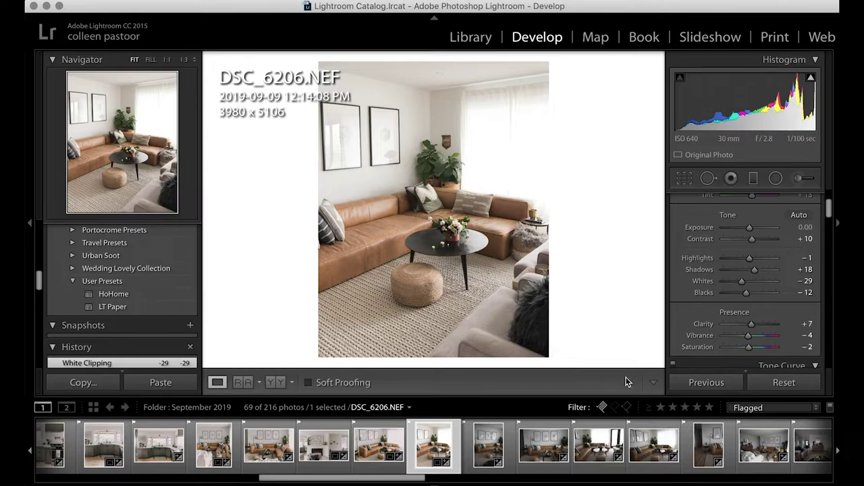
- Set Exposure to +0.10
scroll(784, 305, down, 5)
scroll(784, 300, up, 6)
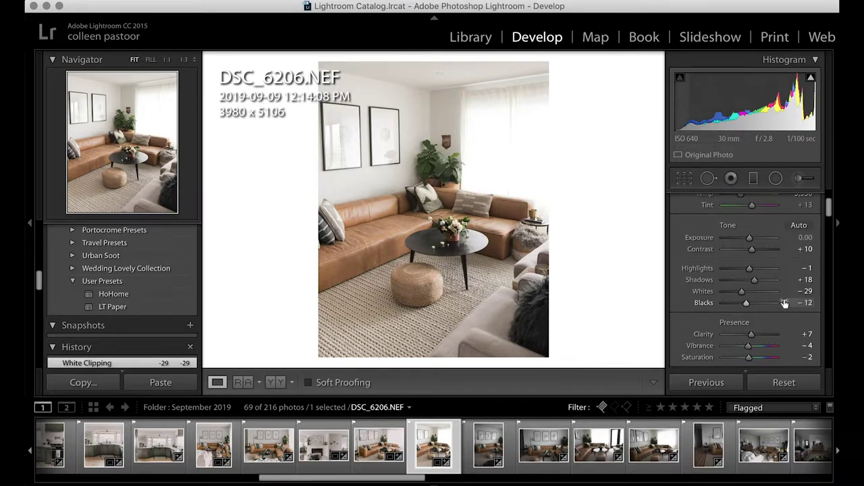
click(806, 249)
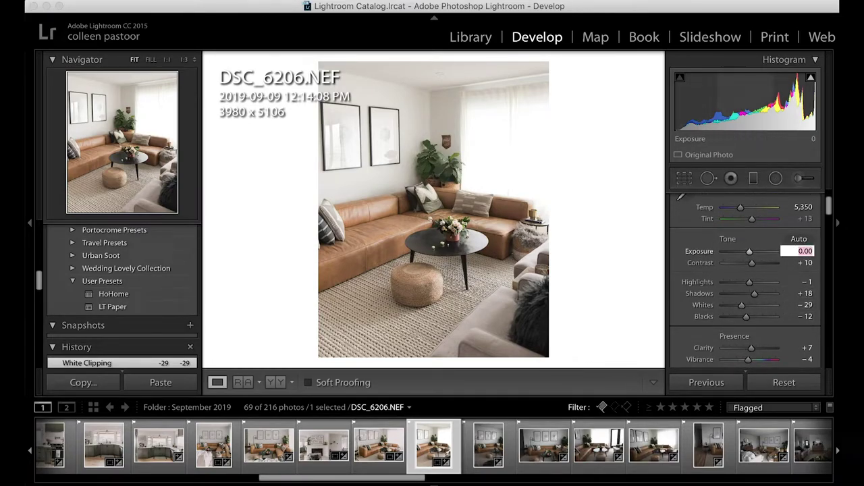
text(0.1)
key(Return)
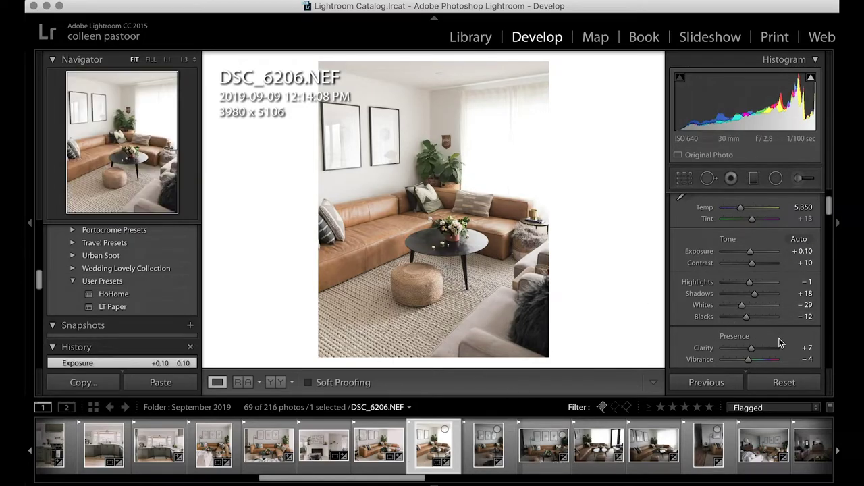
scroll(779, 338, up, 3)
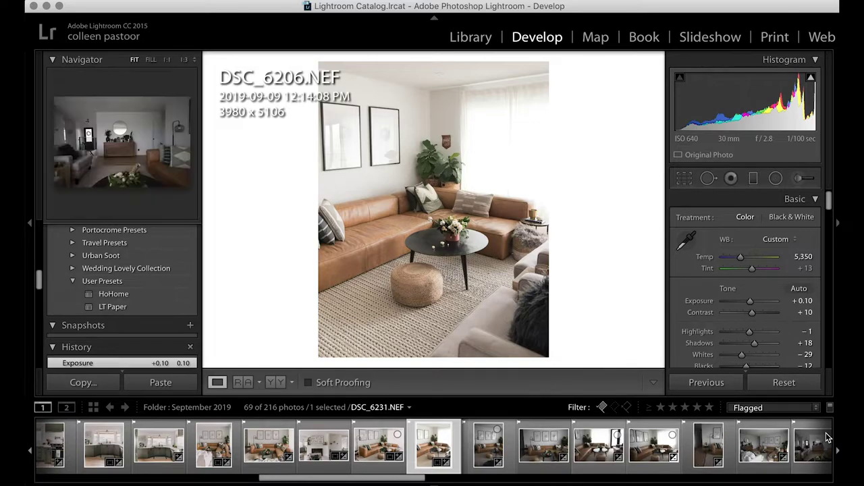
- Select the 10 living-room photos and sync settings with Local Adjustments excluded
scroll(810, 444, right, 2)
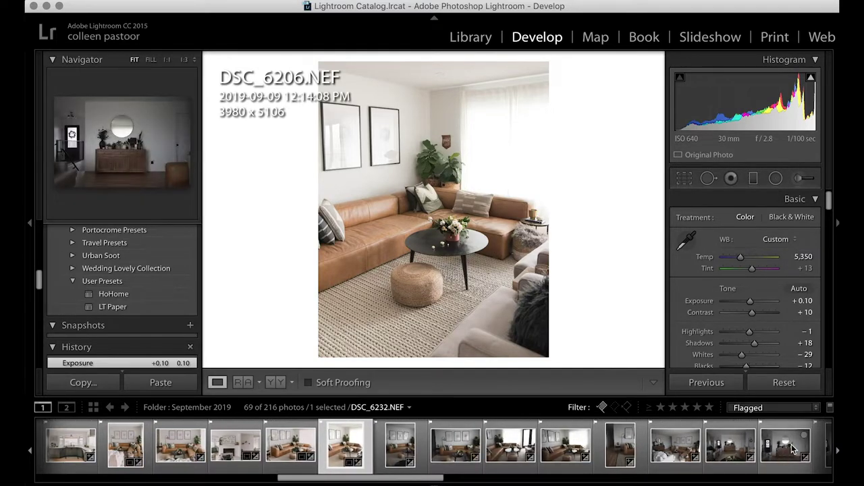
scroll(794, 449, right, 1)
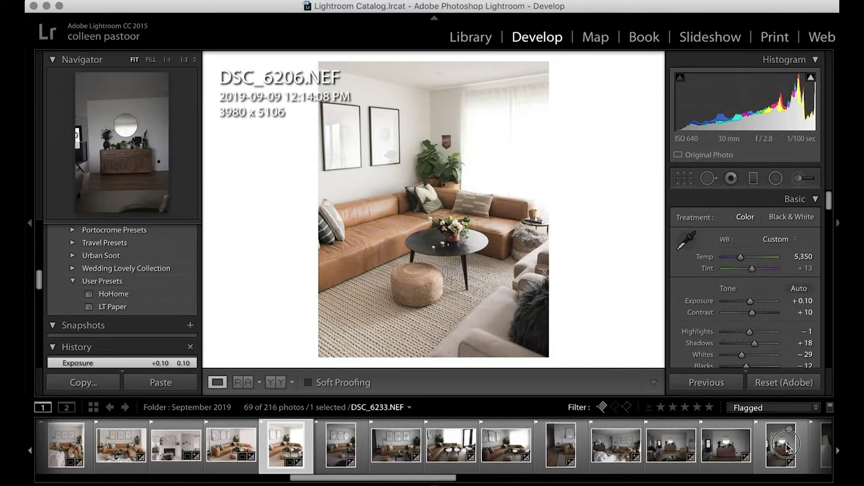
shift+click(785, 447)
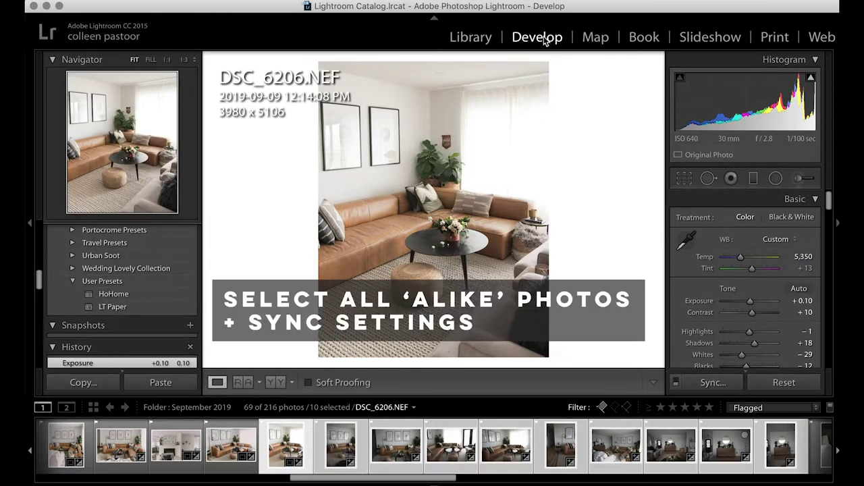
click(702, 384)
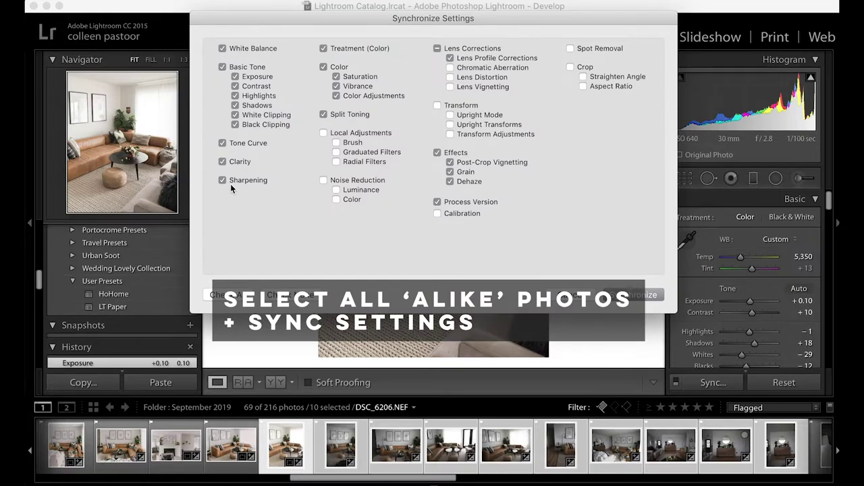
click(323, 133)
click(324, 132)
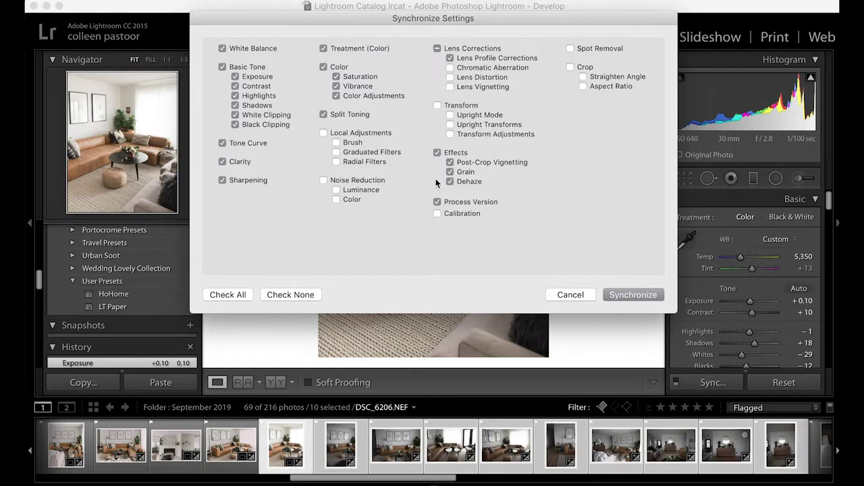
click(633, 294)
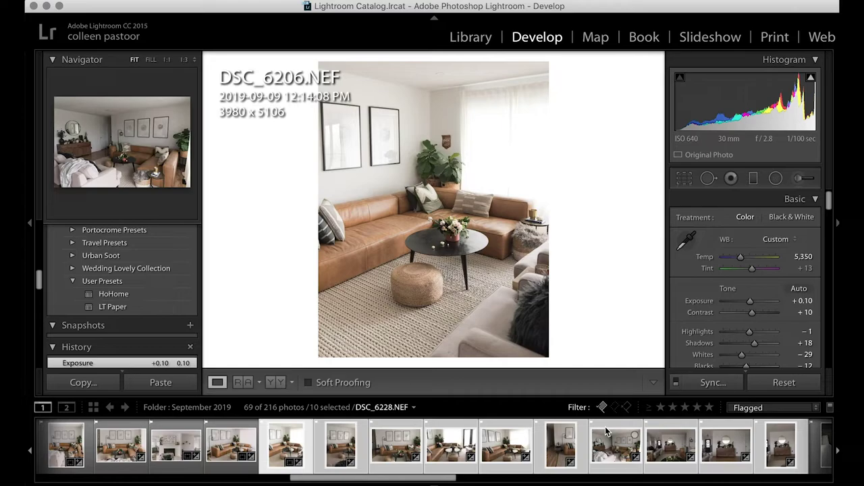
- Check the synced result on DSC_6207 against its before view
key(super+alt+s)
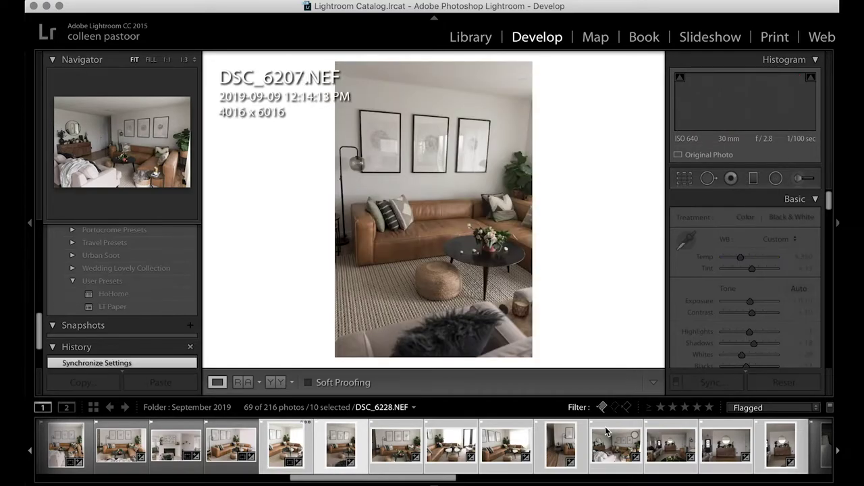
key(backslash)
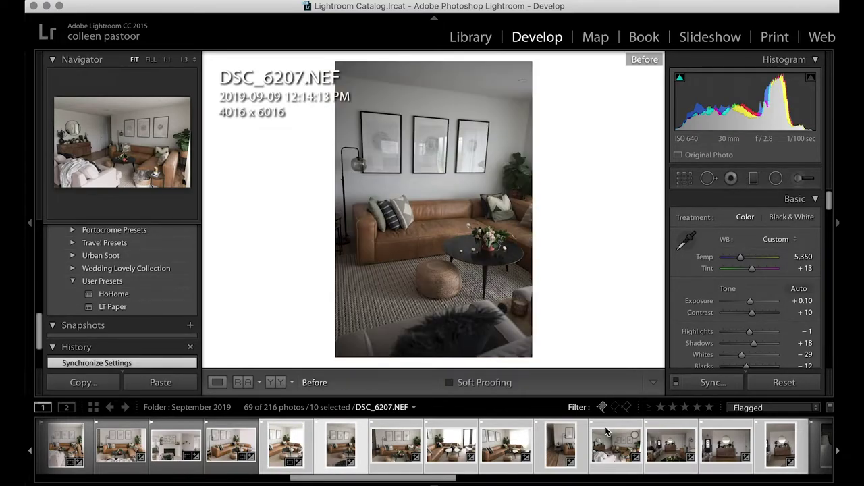
key(backslash)
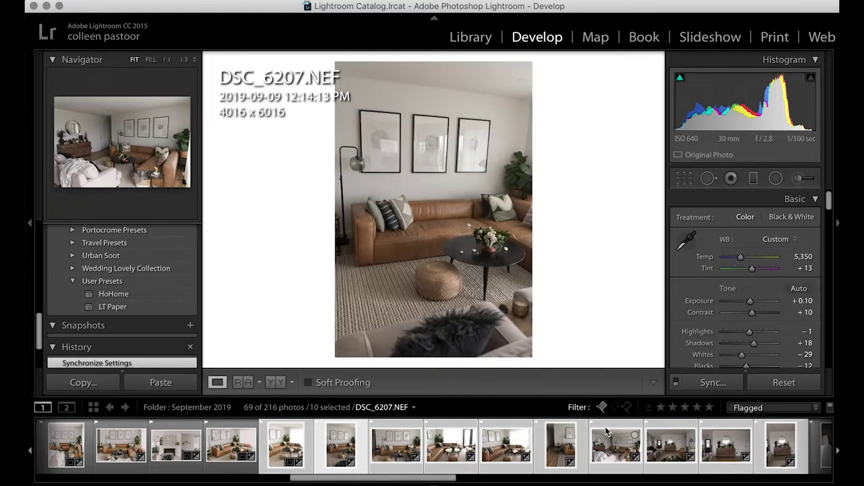
- Apply Upright Auto perspective correction in the Transform panel
scroll(757, 316, down, 10)
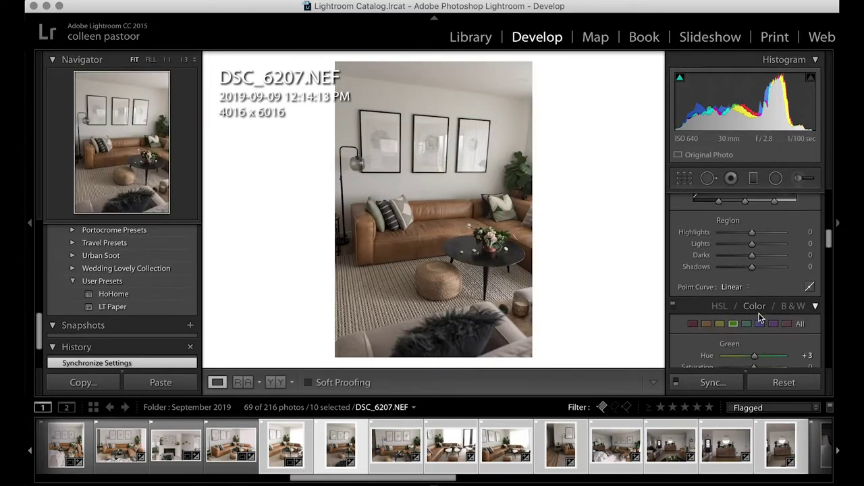
scroll(759, 318, down, 10)
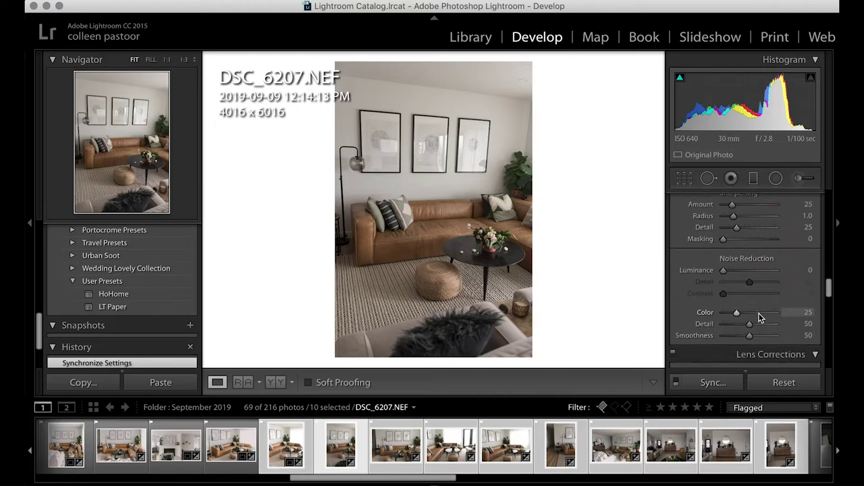
scroll(760, 318, down, 8)
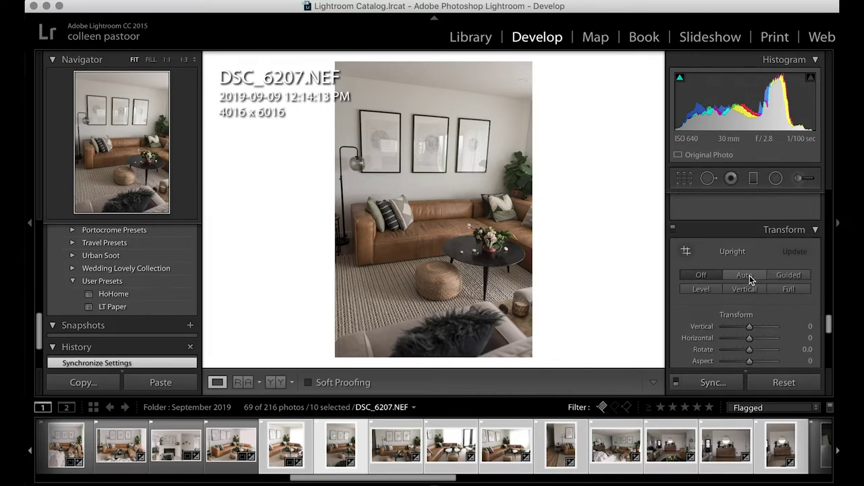
click(749, 277)
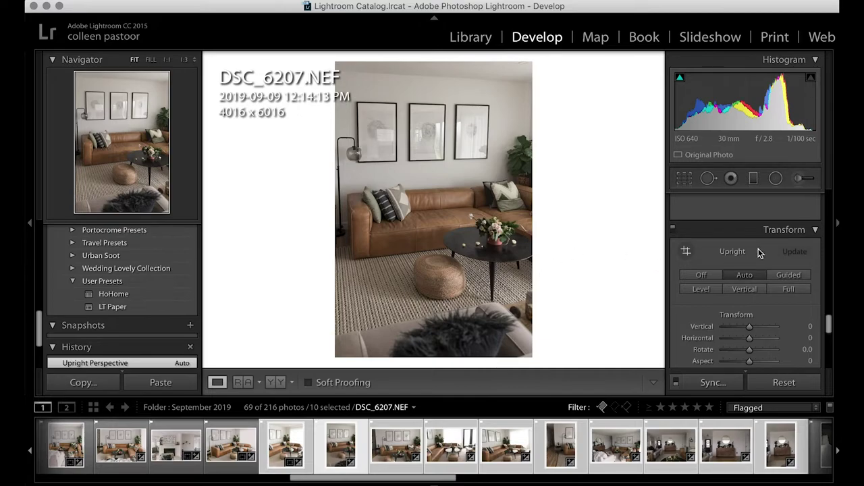
- Raise Exposure to +0.60, entering 0.5 then nudging up
scroll(759, 251, up, 15)
scroll(776, 271, down, 2)
click(807, 302)
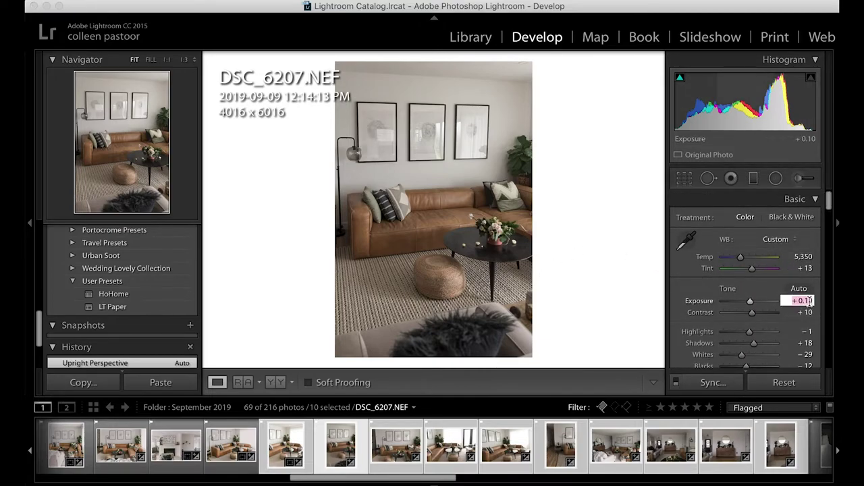
text(0.5)
key(Return)
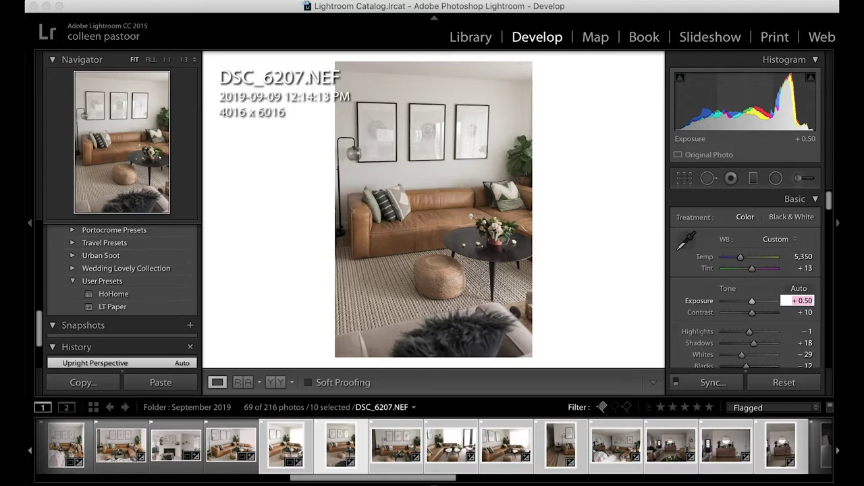
key(Up)
key(Return)
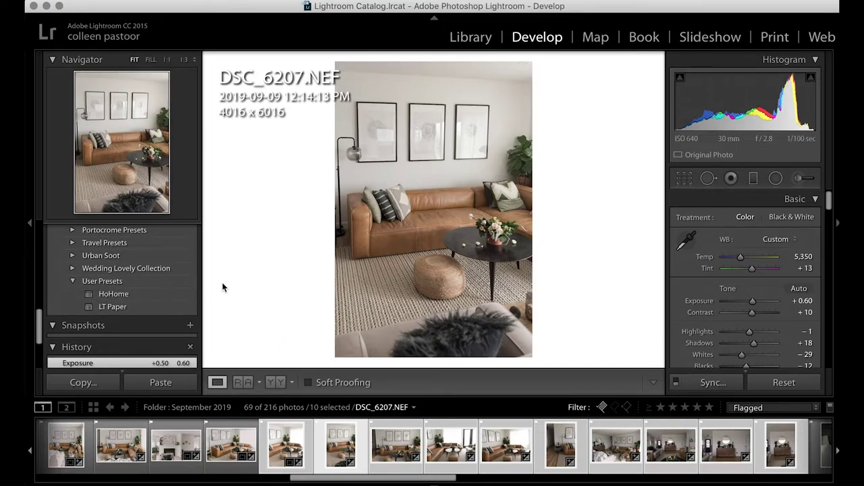
scroll(149, 270, up, 10)
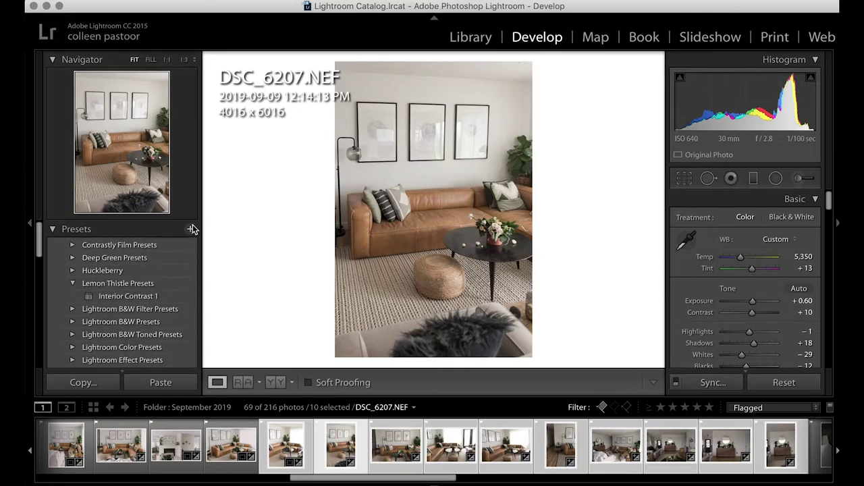
click(191, 230)
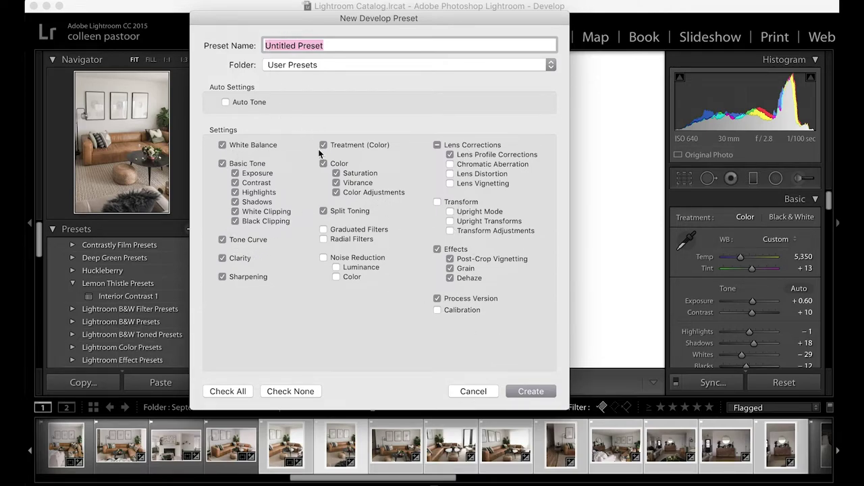
click(356, 67)
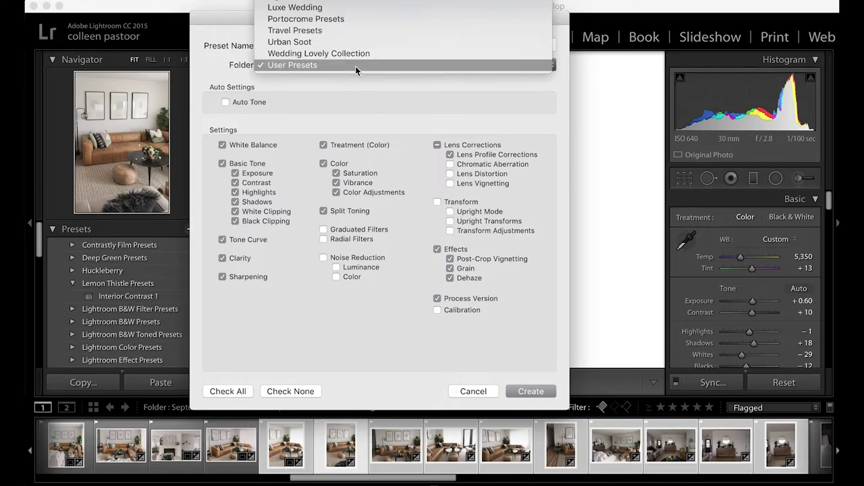
click(355, 66)
triple_click(329, 45)
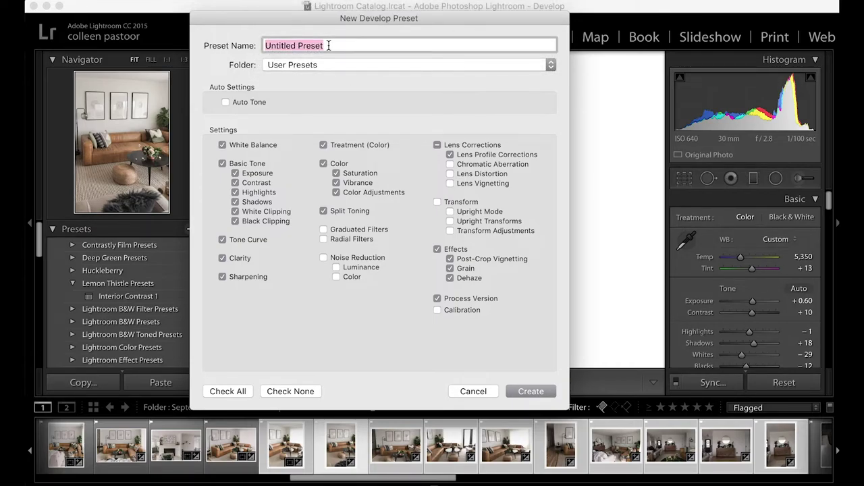
text(Warm Interior)
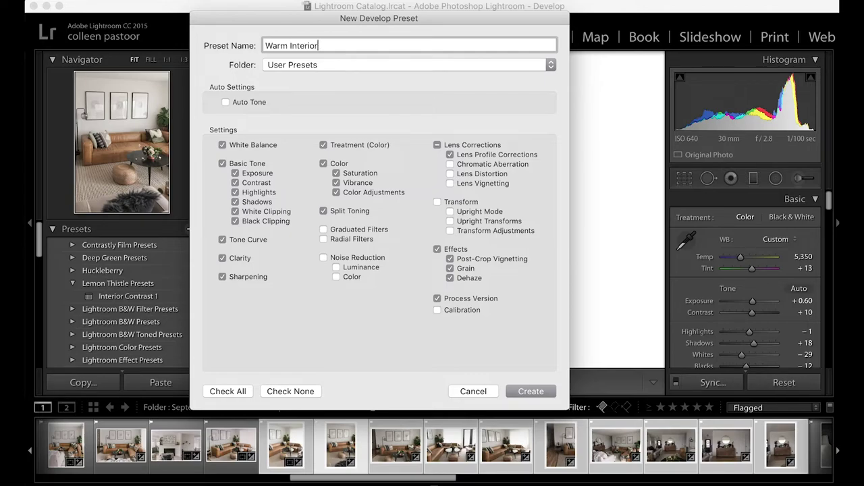
text( Preset)
click(470, 393)
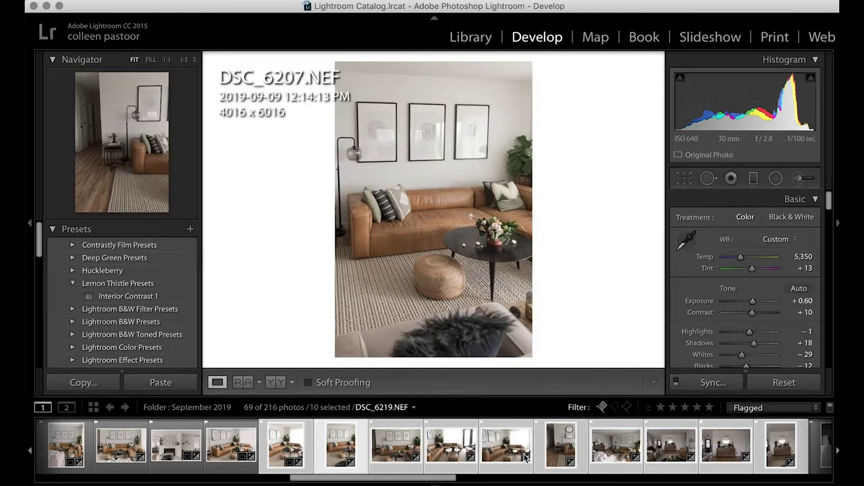
click(383, 474)
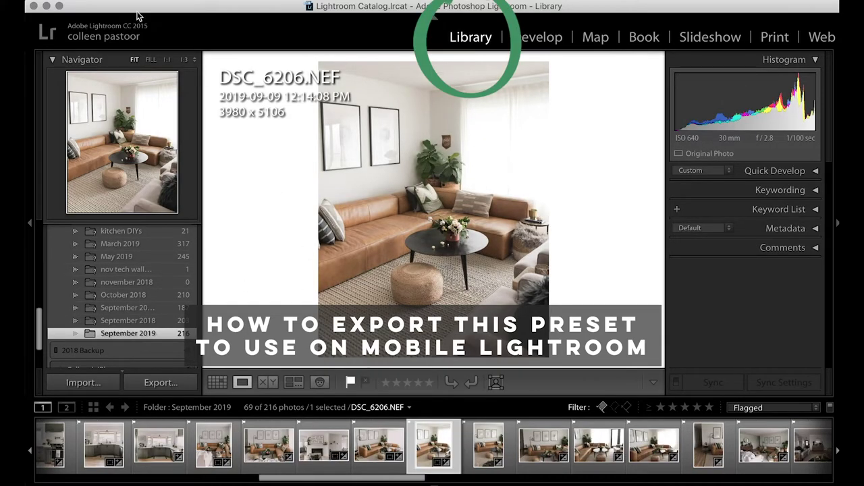
- Try File > Export with Preset, cancel the file dialog, then view DSC_6206 in Develop and Library
click(123, 2)
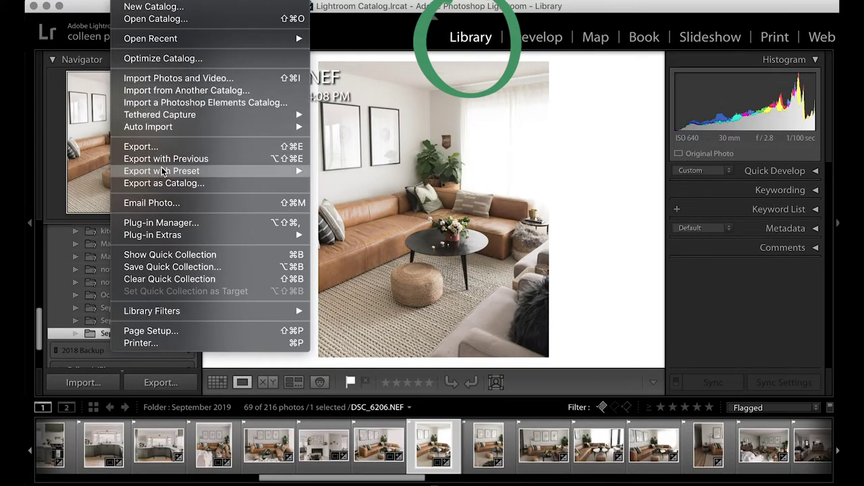
mouse_move(183, 173)
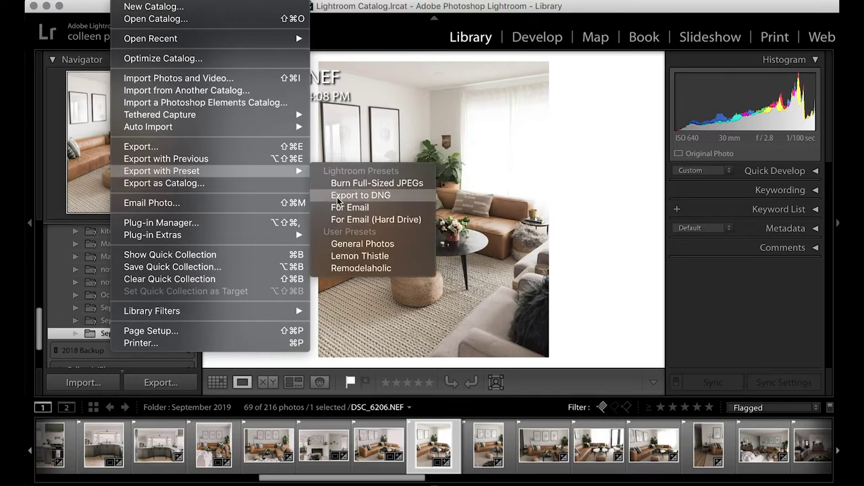
click(401, 213)
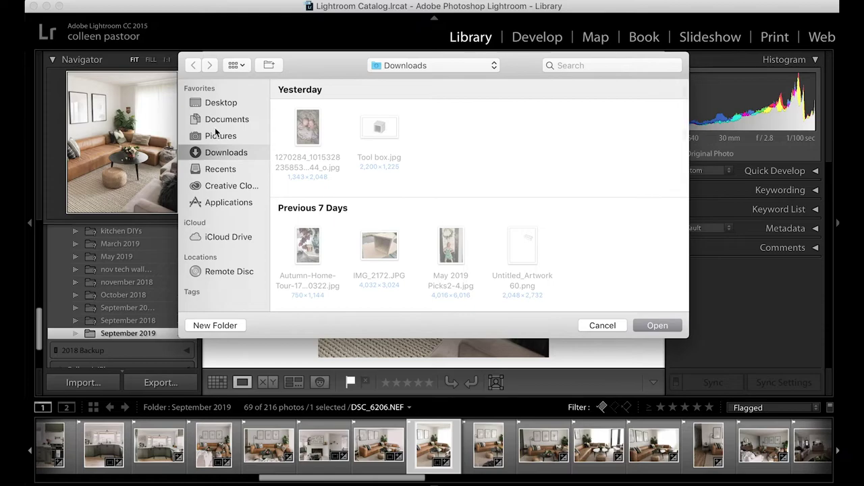
click(597, 325)
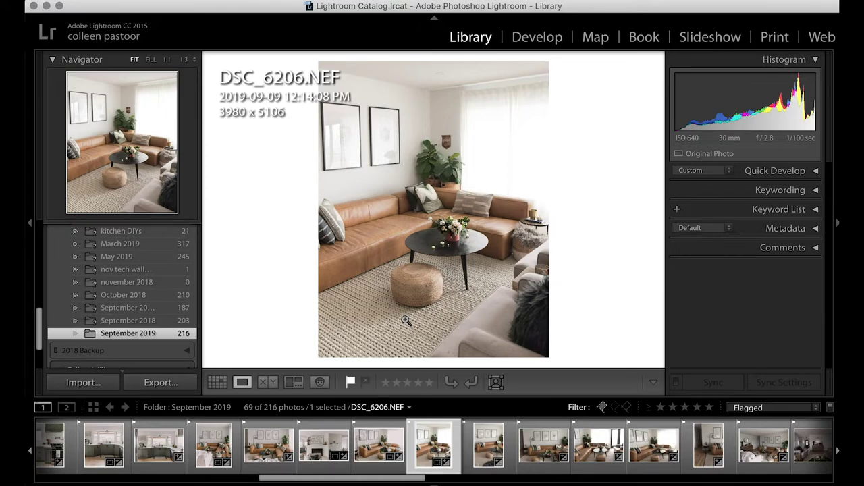
click(539, 40)
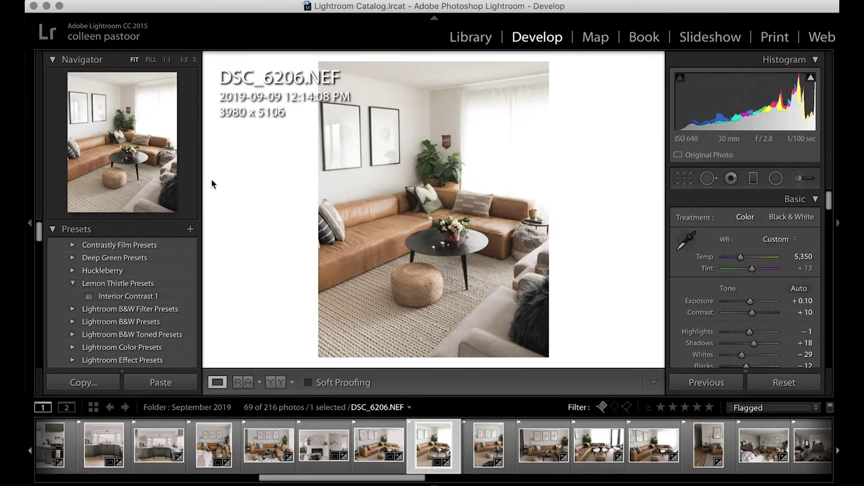
key(e)
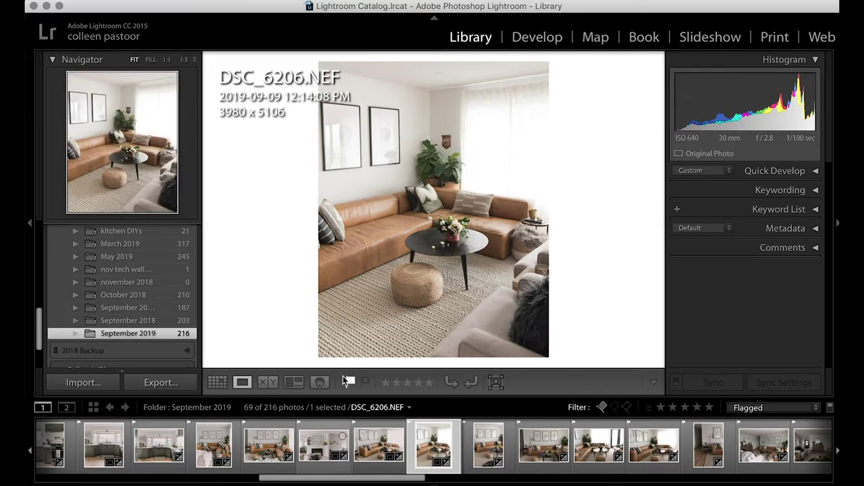
- In the Export dialog, keep Custom Name - Sequence naming, no subfolder, and enable Resize to Fit
click(160, 385)
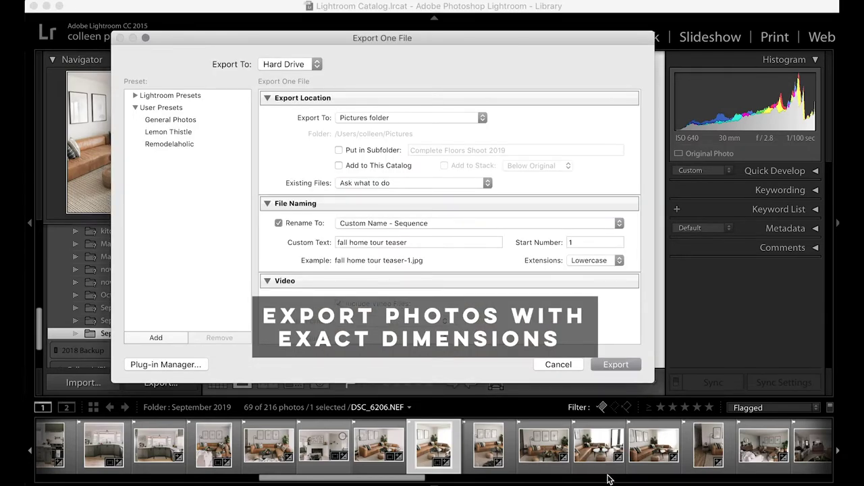
click(366, 151)
click(366, 152)
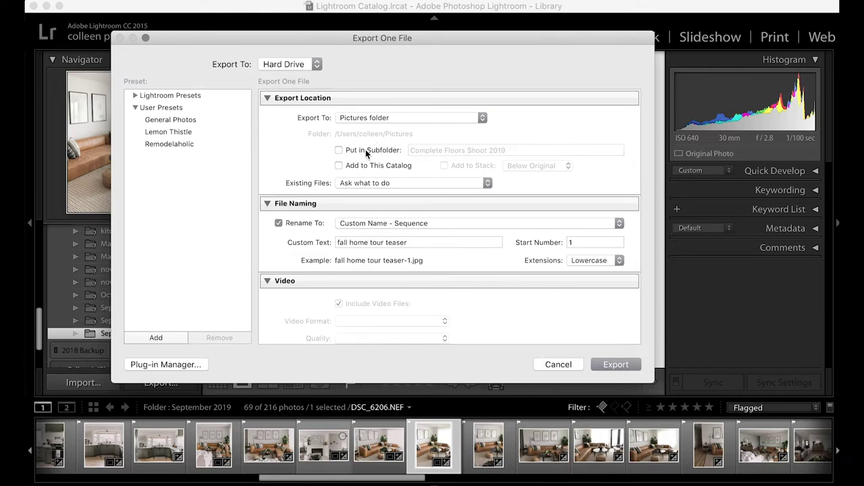
triple_click(352, 242)
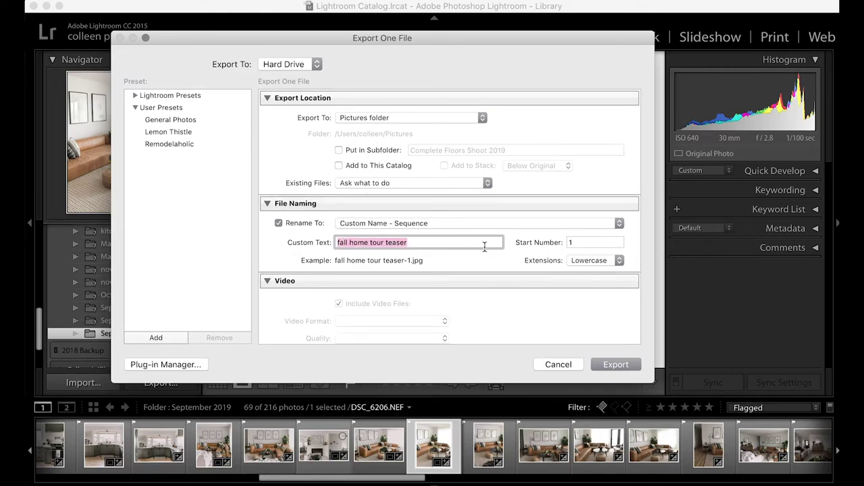
scroll(484, 247, down, 10)
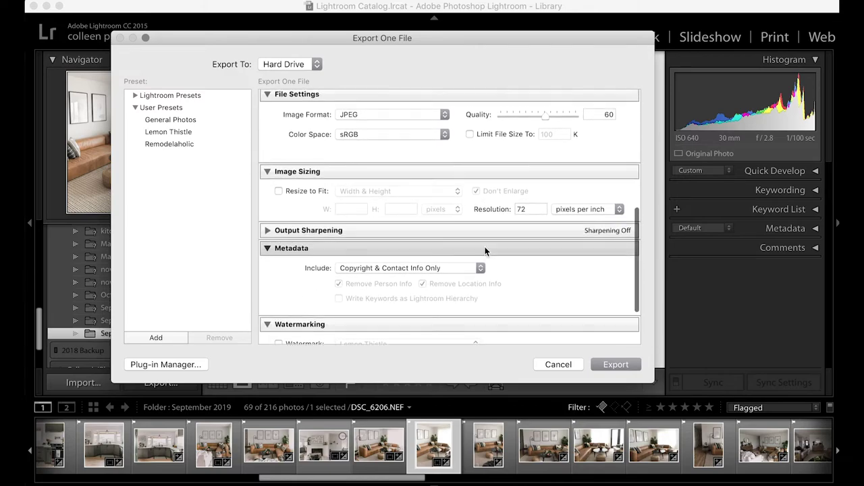
scroll(484, 251, up, 10)
click(432, 223)
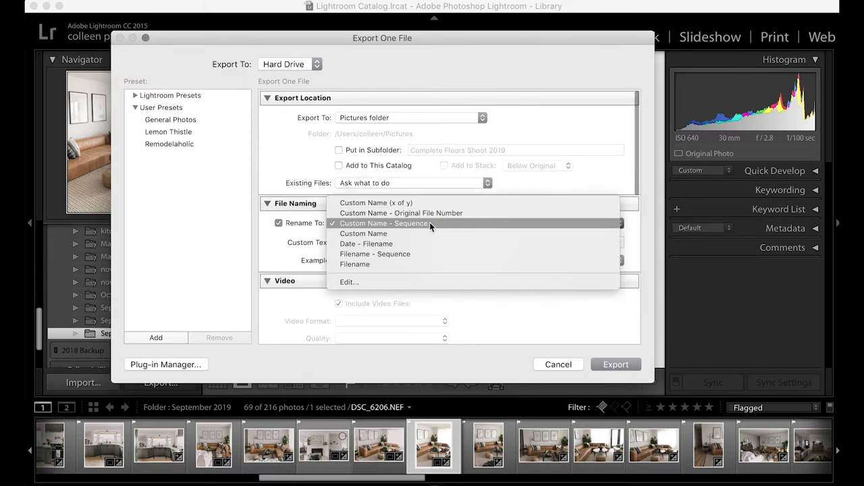
click(430, 223)
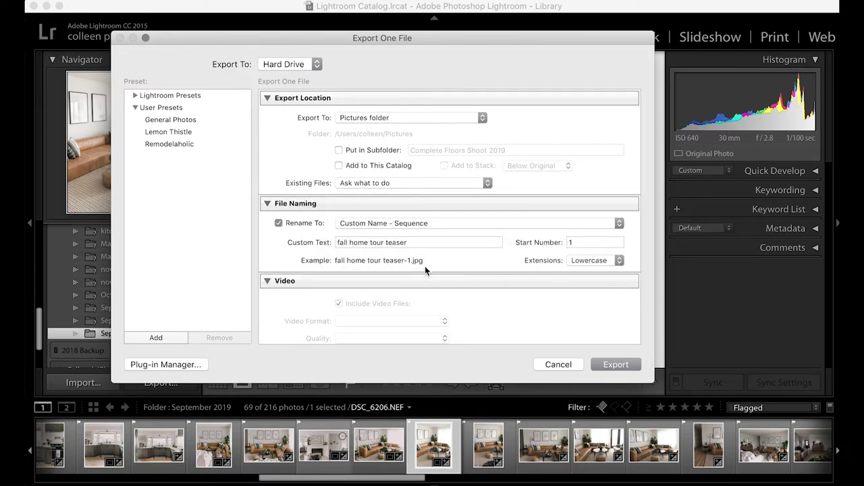
scroll(424, 266, down, 8)
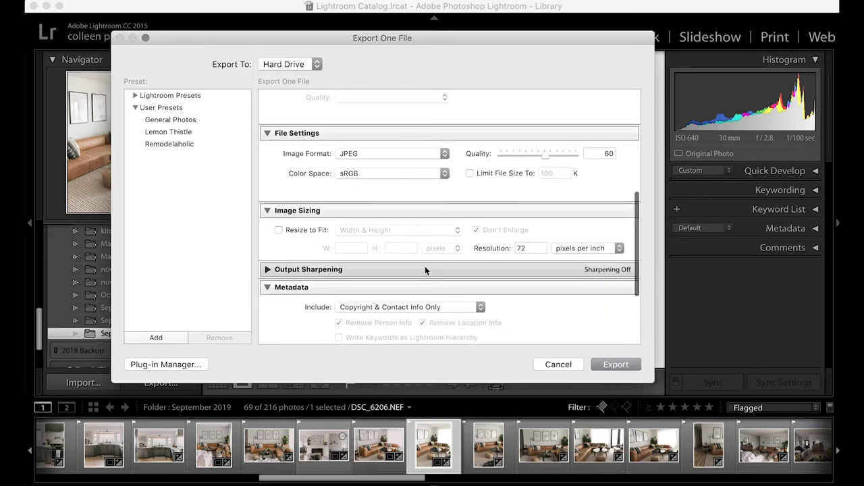
click(306, 241)
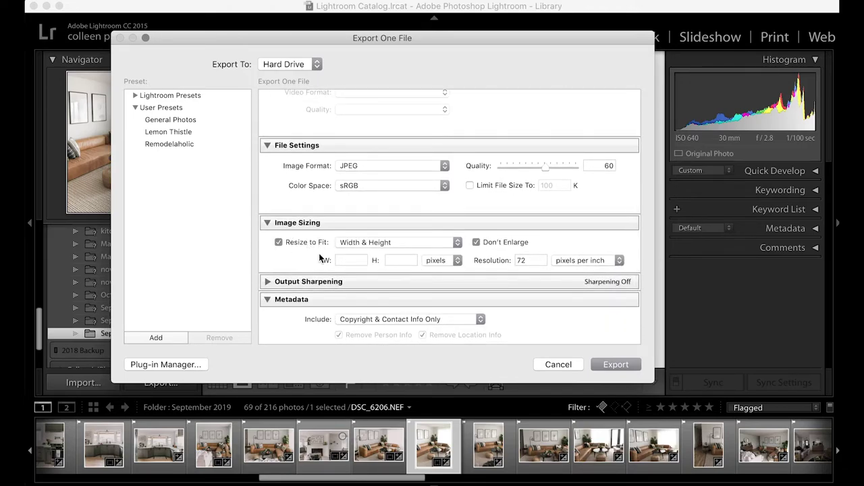
- In Image Sizing, start replacing the export width value, clearing out the old 750 entry
scroll(342, 269, down, 2)
click(356, 218)
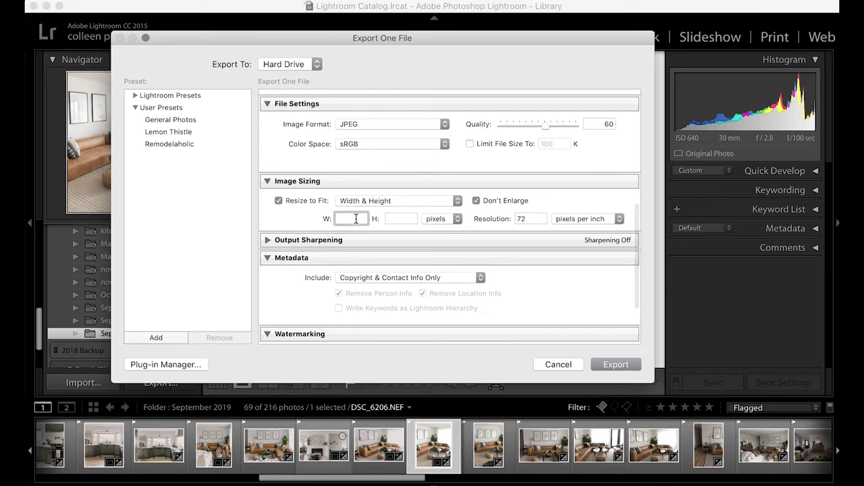
text(750)
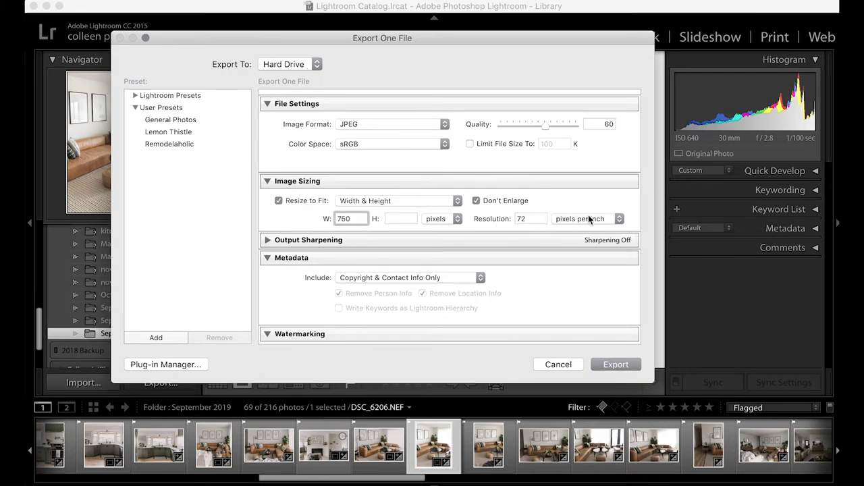
double_click(352, 219)
text(2200)
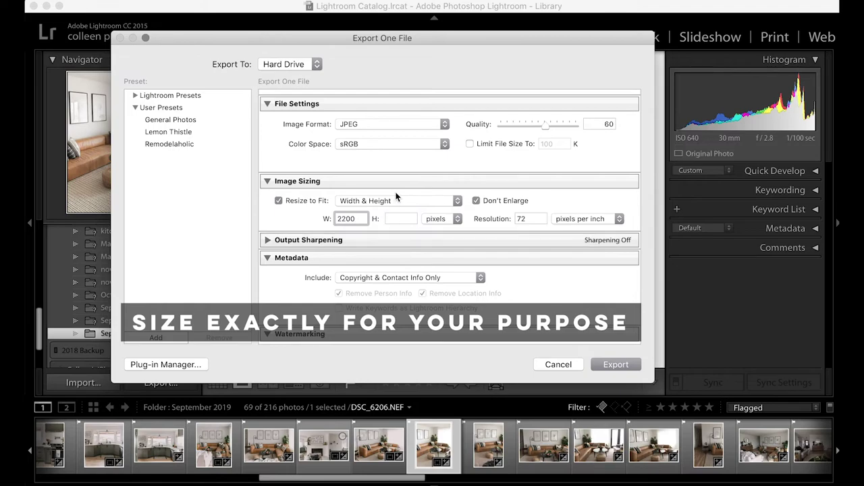
double_click(352, 219)
- Keep resizing on, set resolution to 72 pixels per inch, and confirm a 1,200-pixel width
click(307, 203)
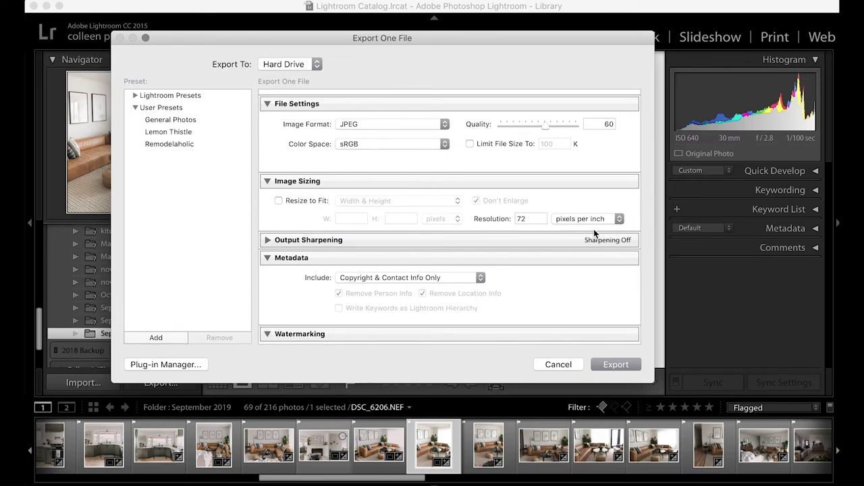
double_click(527, 219)
click(312, 201)
double_click(529, 217)
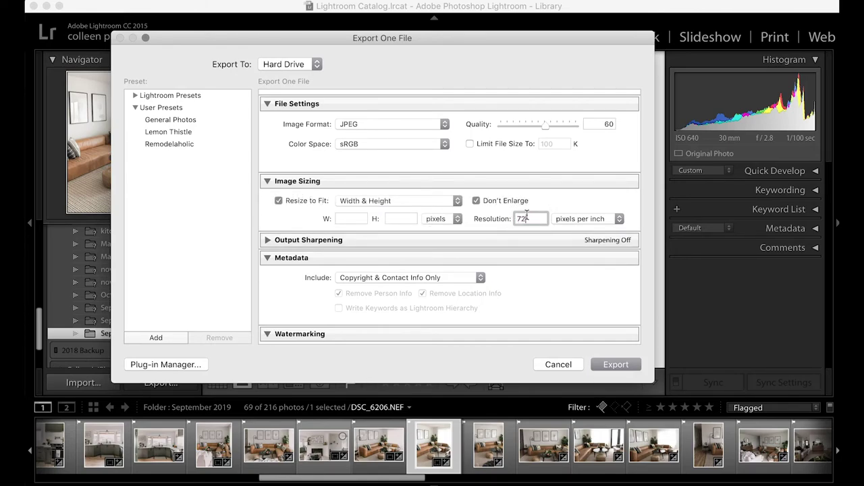
text(72)
click(347, 219)
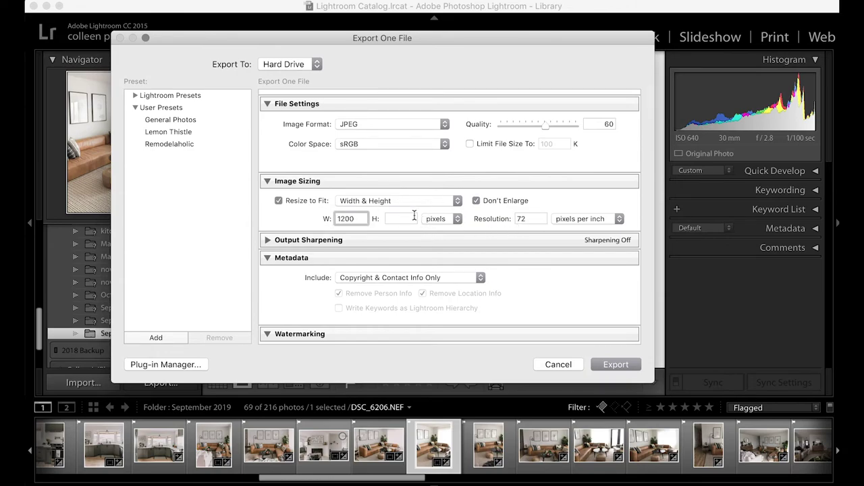
click(295, 222)
- Leave the Watermark checkbox unticked so the export has no watermark
scroll(500, 295, down, 5)
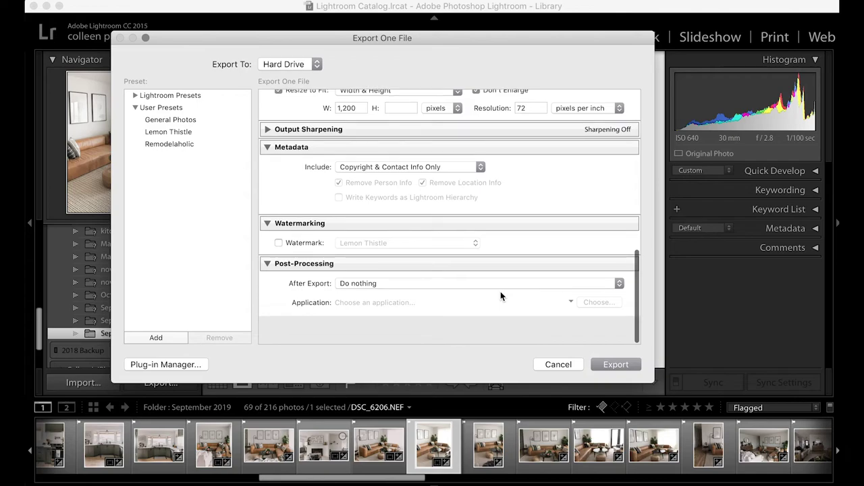
click(304, 273)
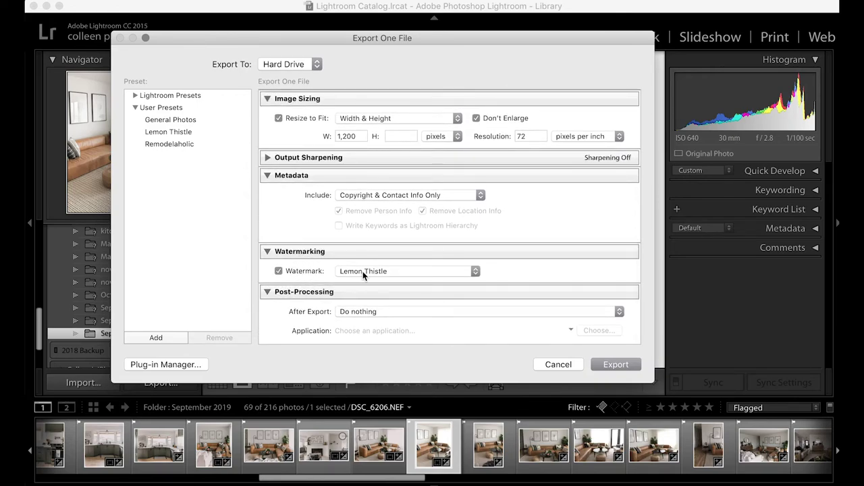
click(334, 271)
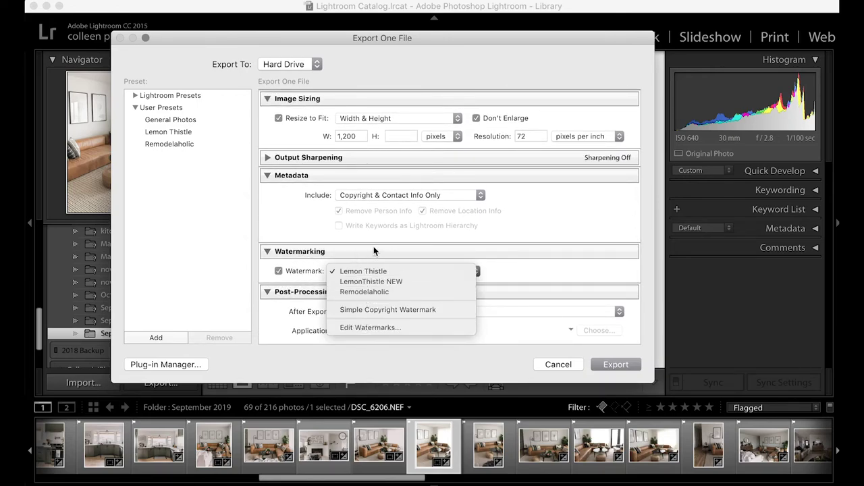
click(373, 251)
click(279, 272)
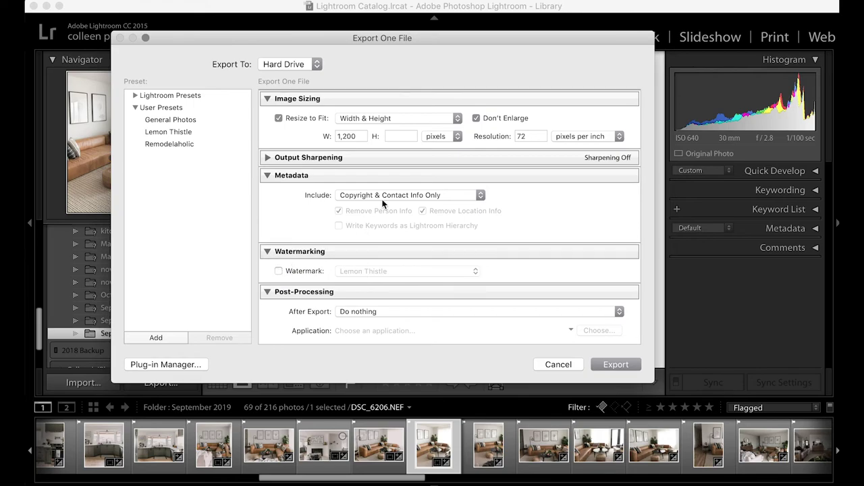
scroll(383, 203, up, 10)
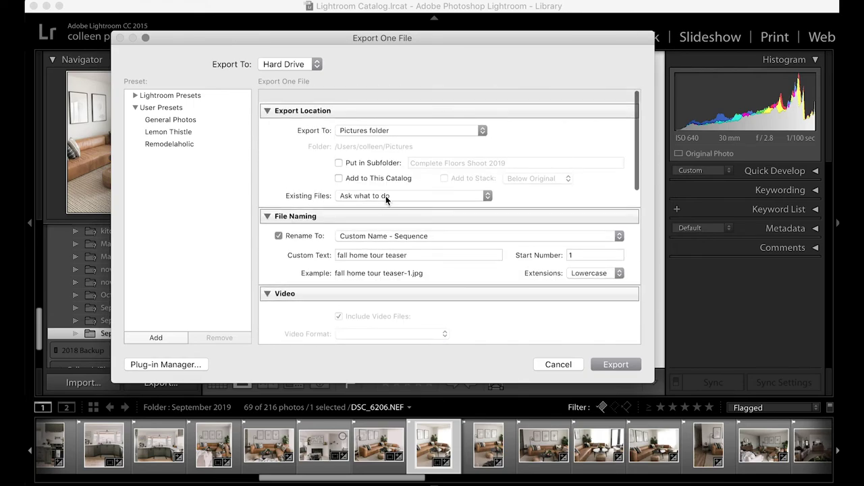
scroll(386, 196, down, 10)
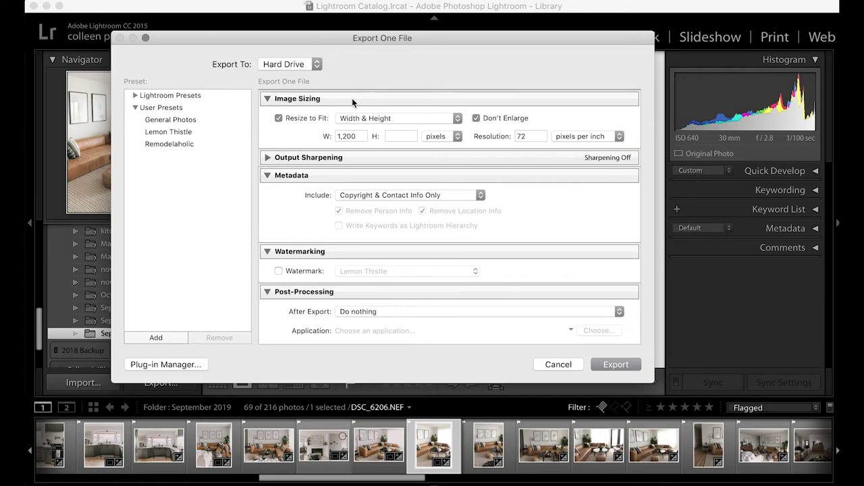
scroll(364, 185, up, 6)
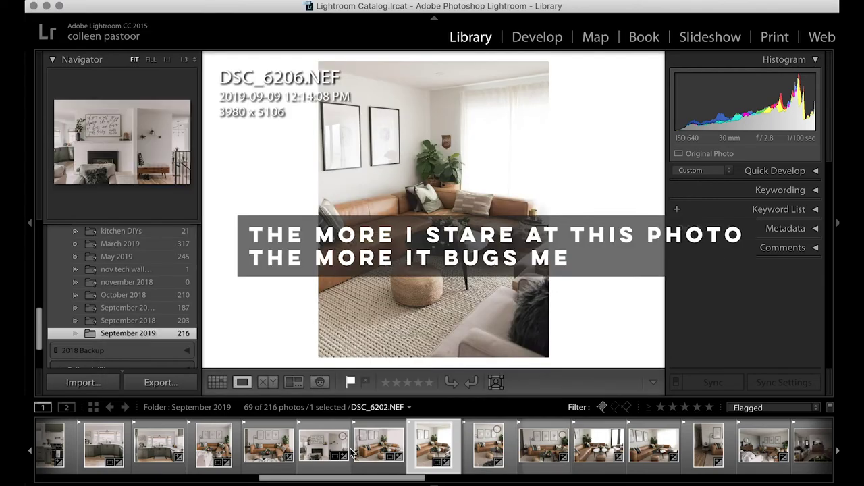